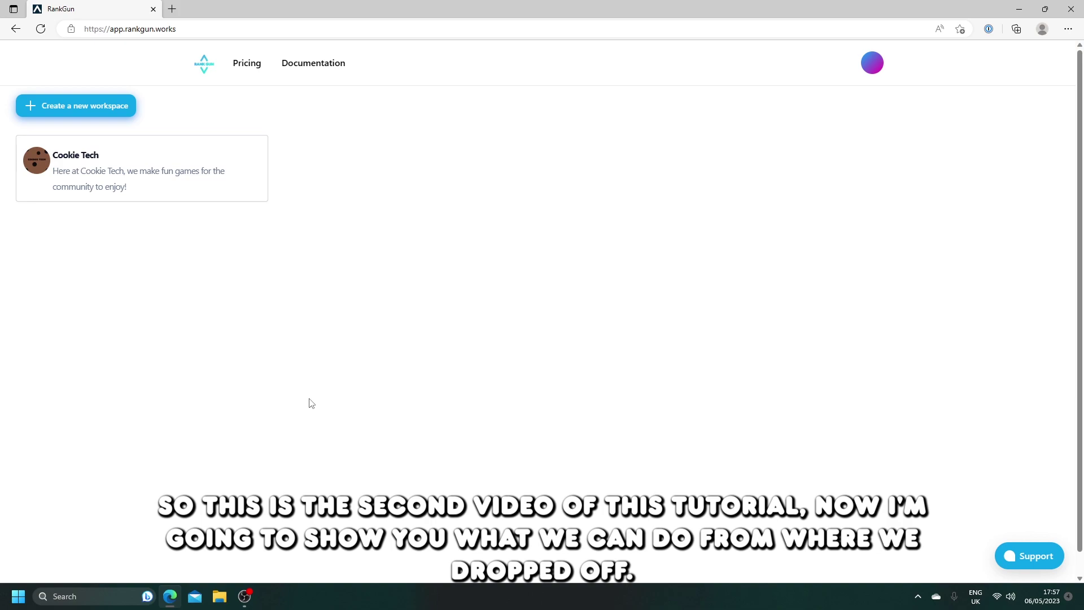
Open the Cookie Tech workspace's Roblox Bot page and highlight the bot account name in the welcome heading.
left_click(237, 160)
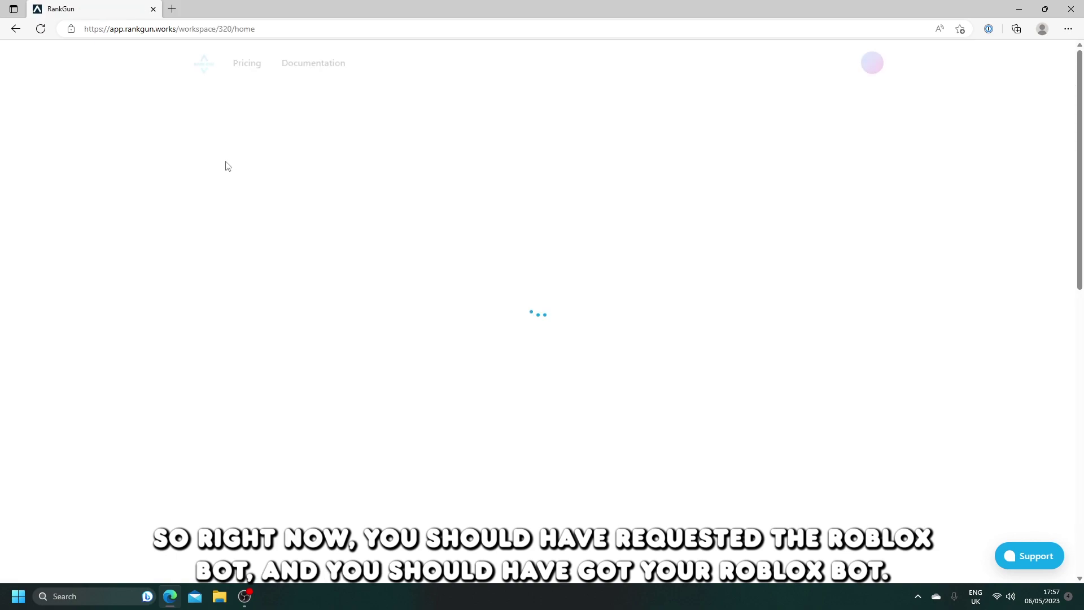
left_click(102, 154)
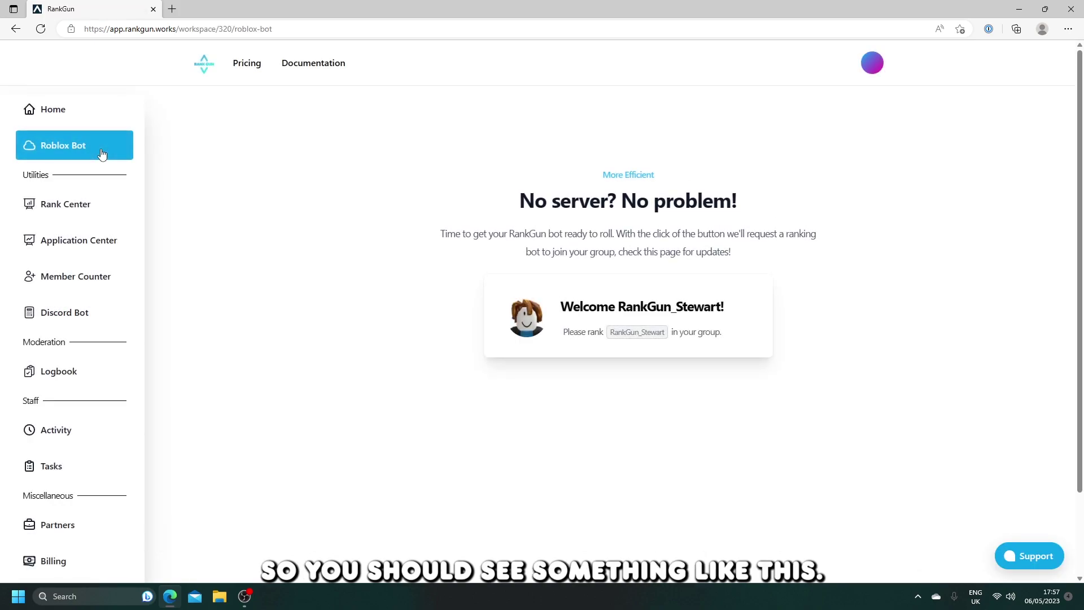
double_click(680, 310)
left_click_drag(617, 308, 733, 316)
left_click(733, 316)
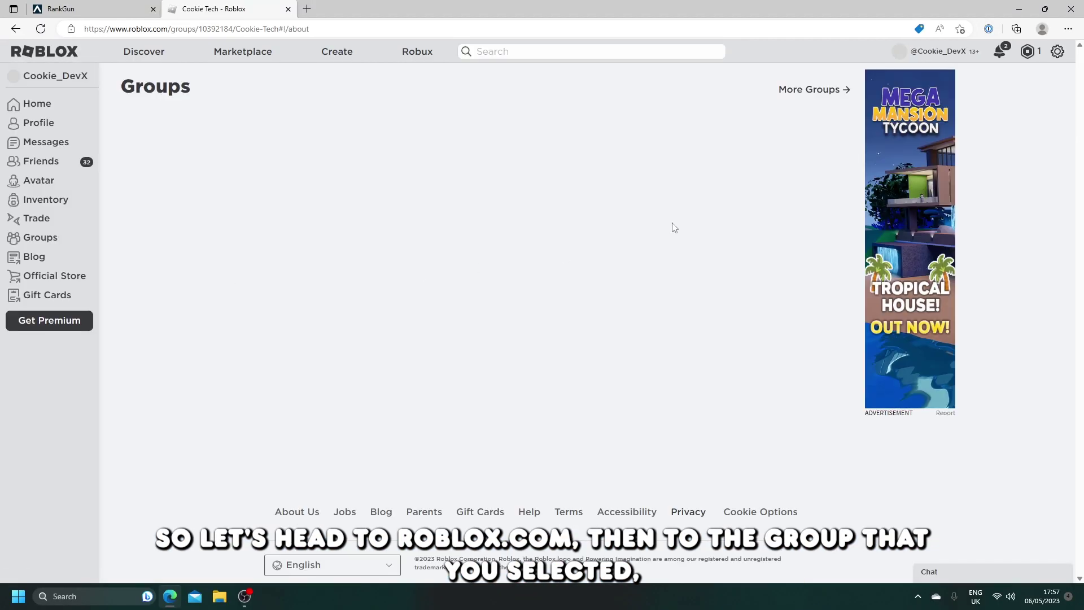
Open Cookie Tech's Configure Group > Members list and verify the RankGun bot holds the Developer role.
left_click(838, 116)
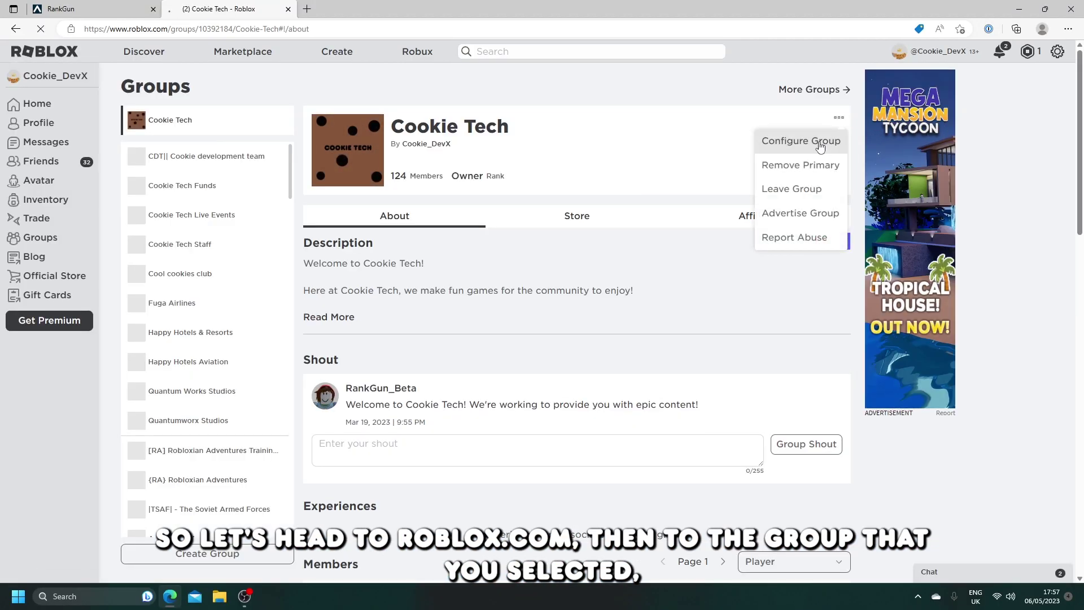
left_click(798, 141)
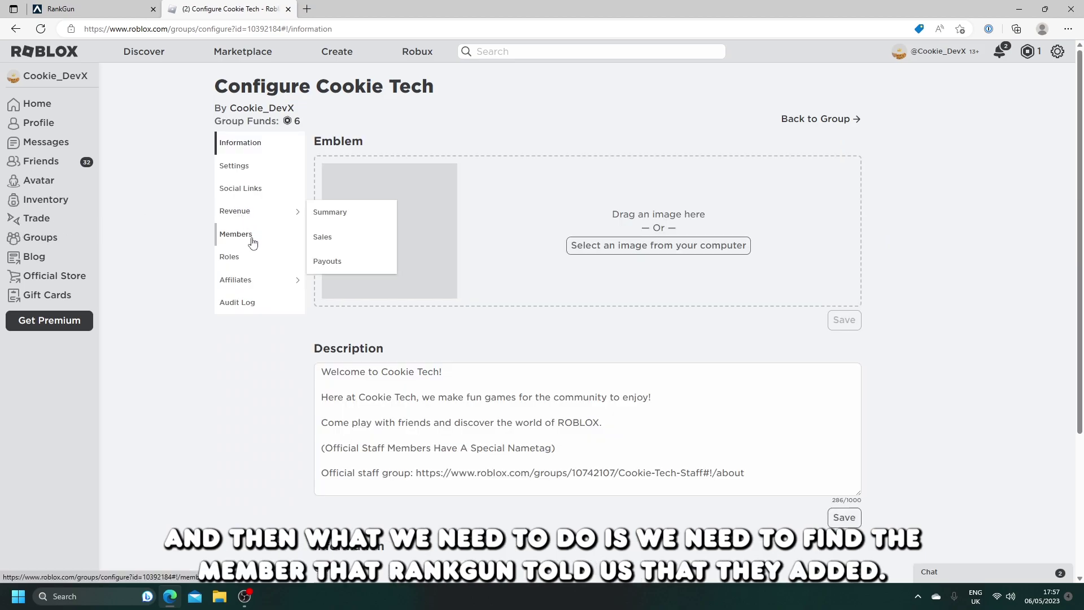
left_click(252, 242)
key("ctrl+Tab")
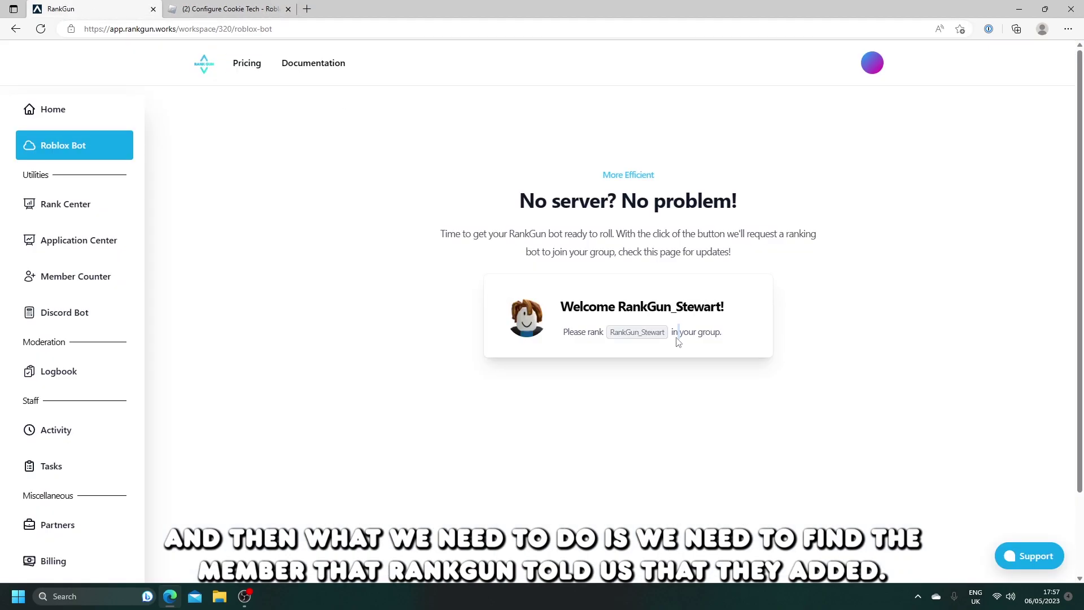
key("ctrl+Tab")
left_click(789, 223)
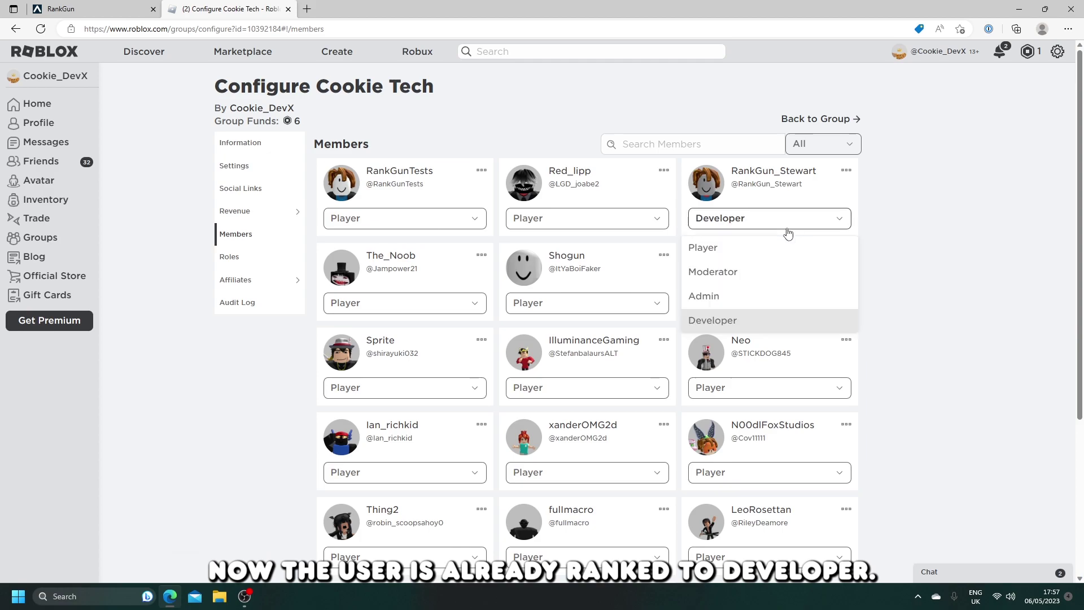
left_click(769, 321)
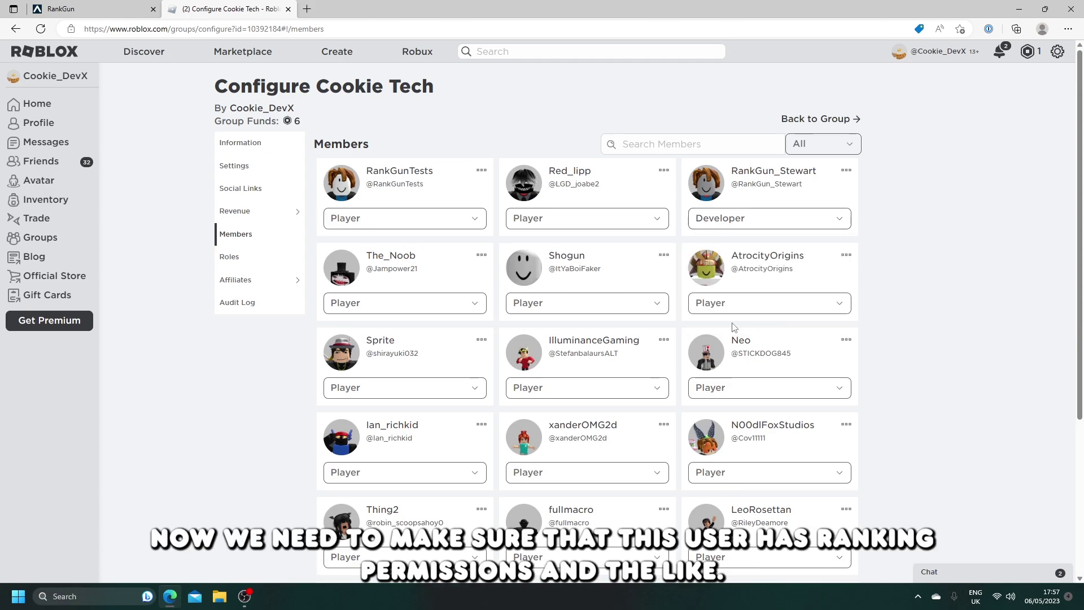
Step through the Developer, Admin, Moderator, Player, Guest and Owner role settings.
left_click(282, 258)
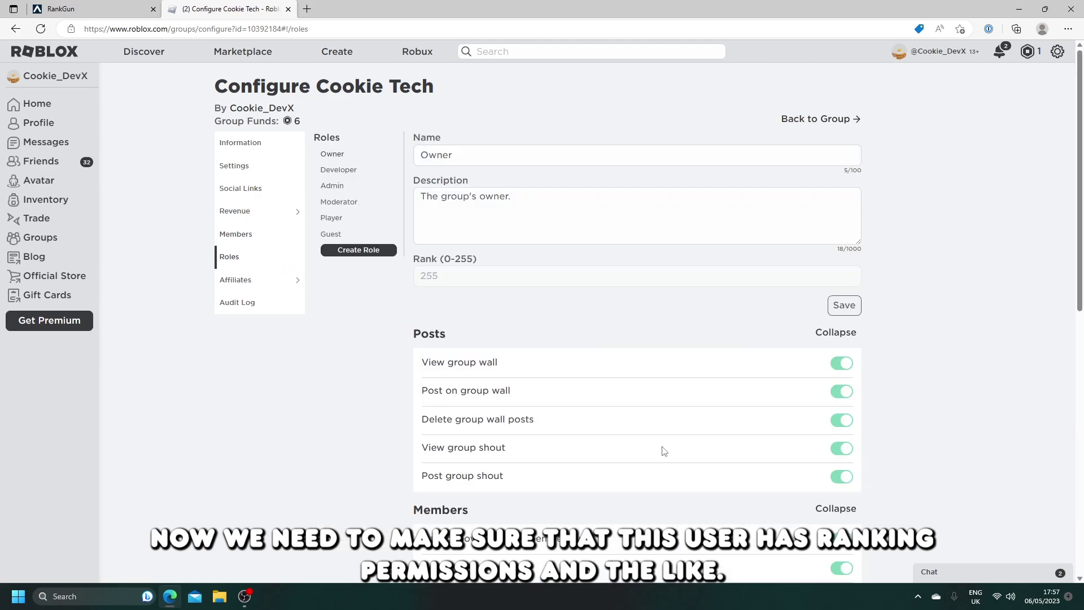
left_click(355, 175)
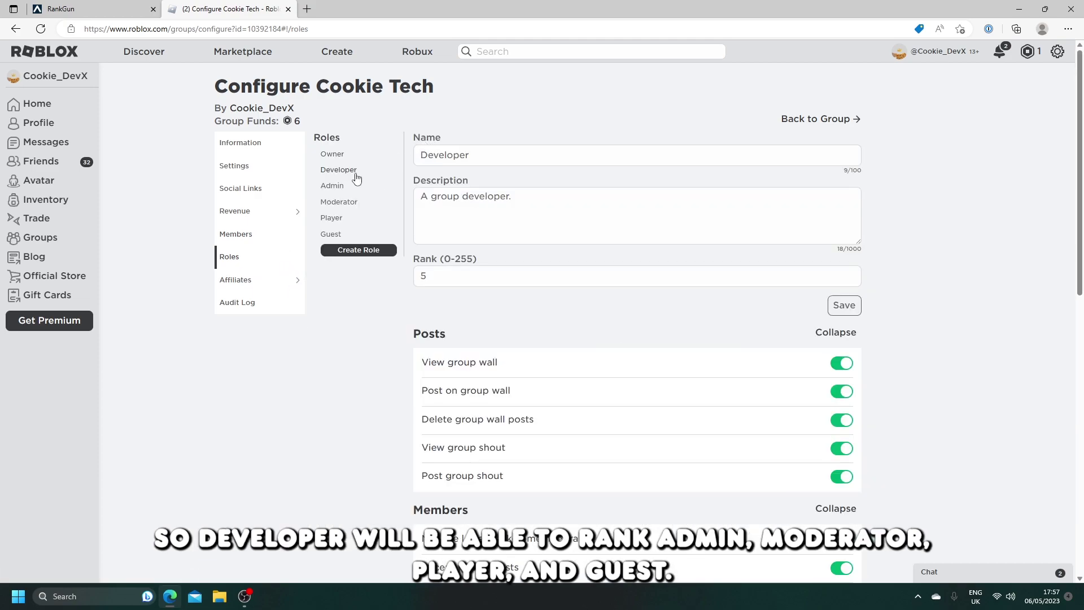
left_click(345, 187)
left_click(343, 202)
left_click(339, 219)
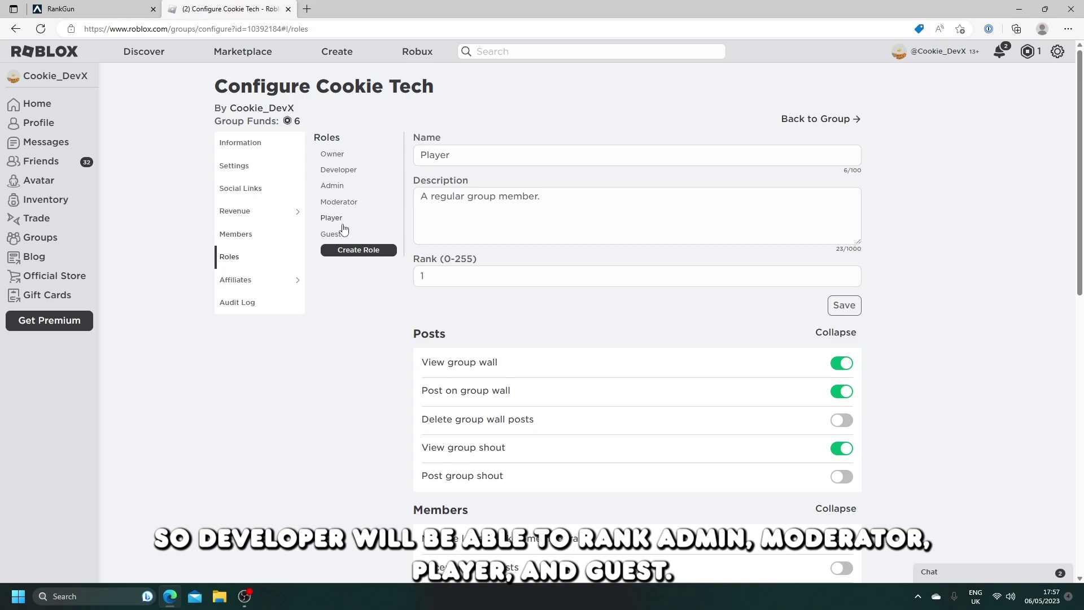
left_click(342, 234)
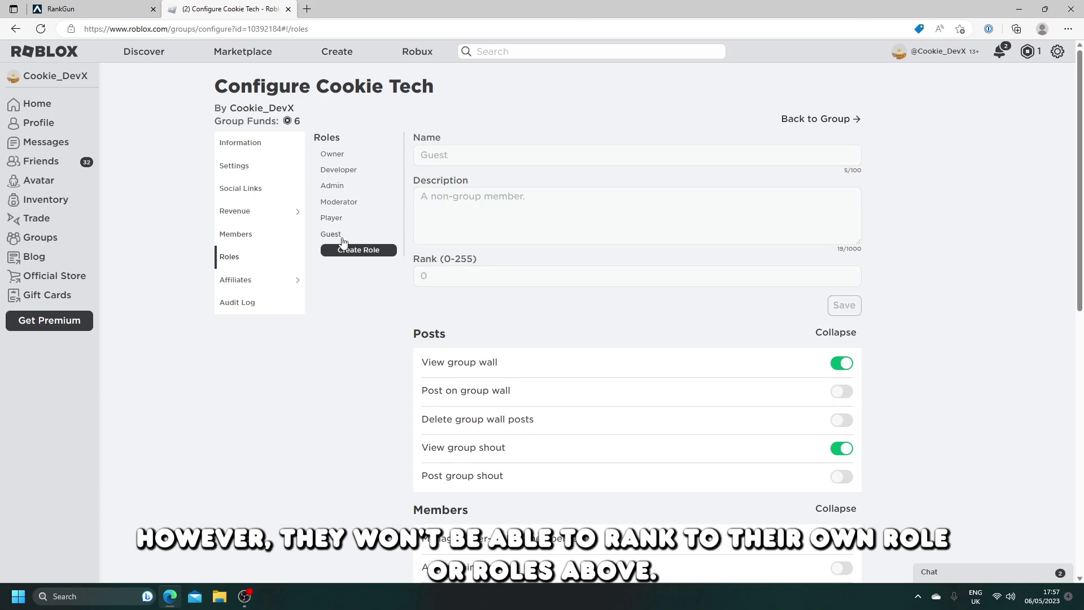
left_click(327, 172)
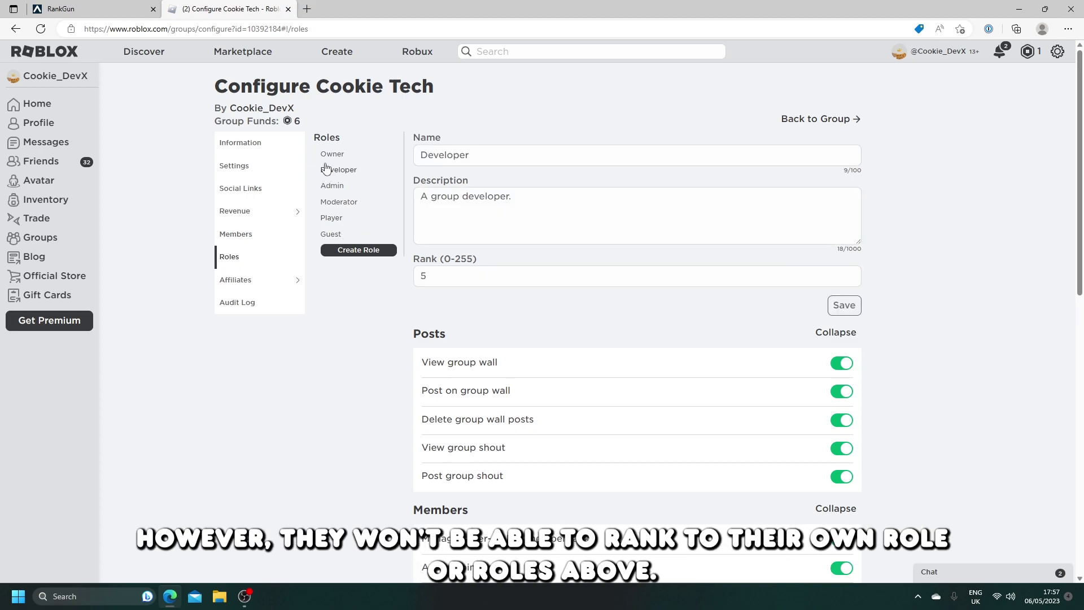
left_click(327, 161)
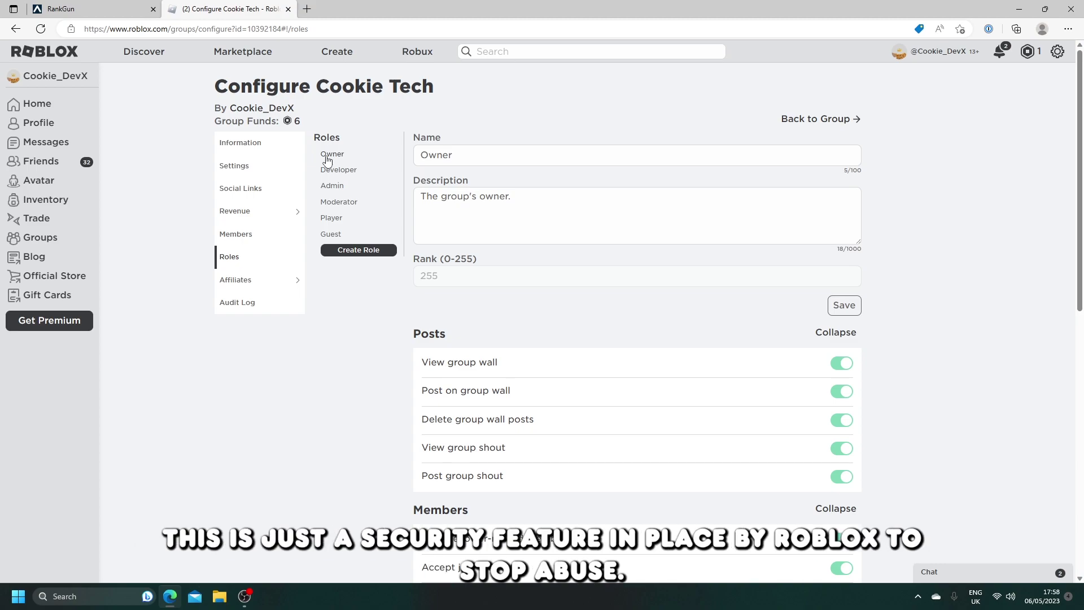
Confirm Developer has 'Manage lower-ranked member ranks', recheck Admin and Moderator, and return to RankGun.
left_click(330, 170)
scroll(908, 399, "down", 4)
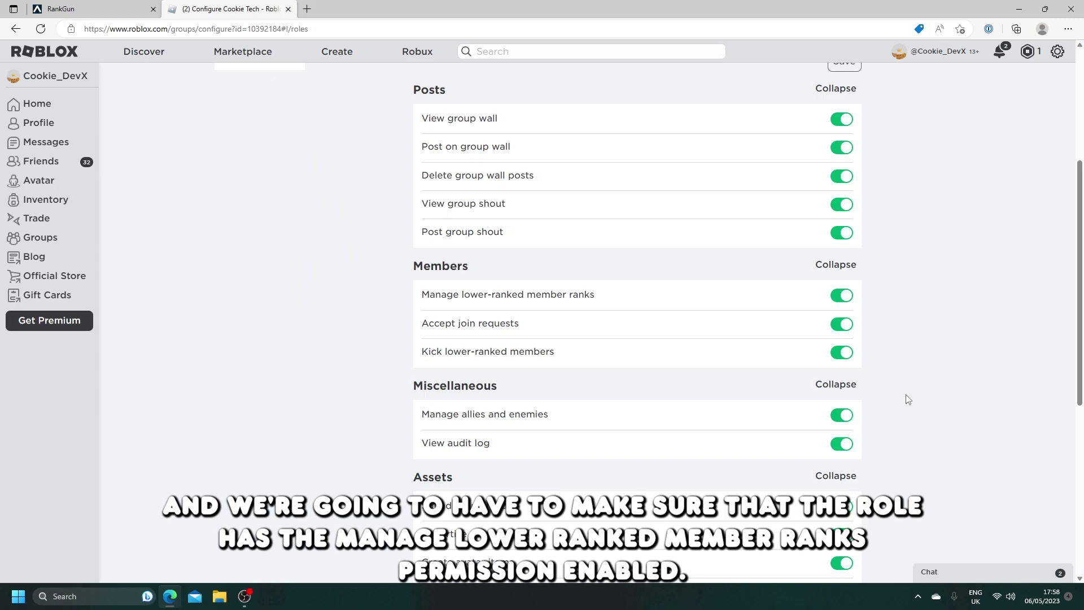
scroll(904, 400, "up", 3)
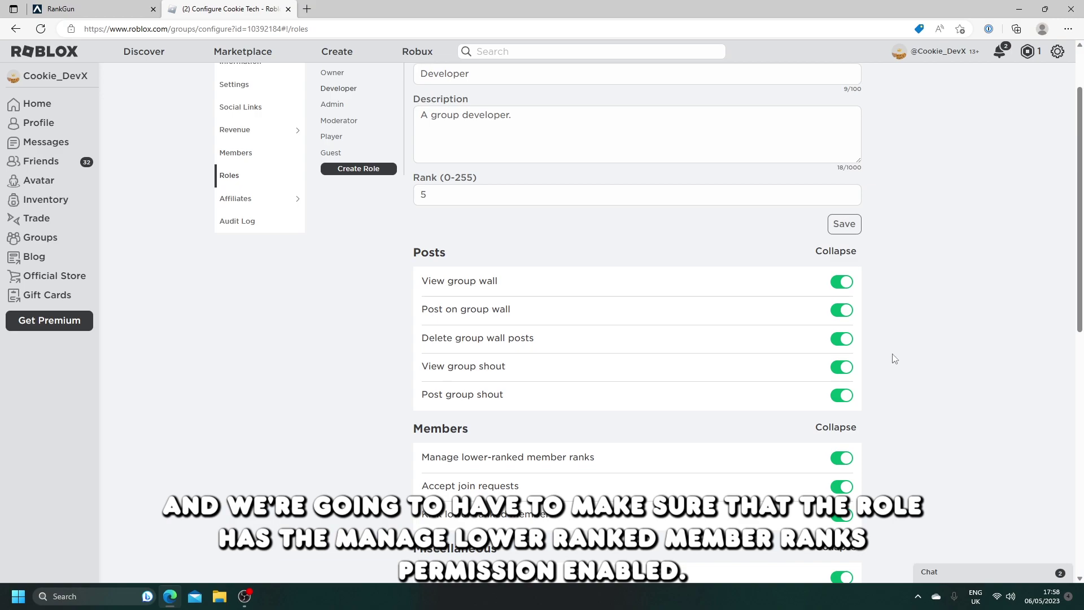
scroll(652, 282, "up", 2)
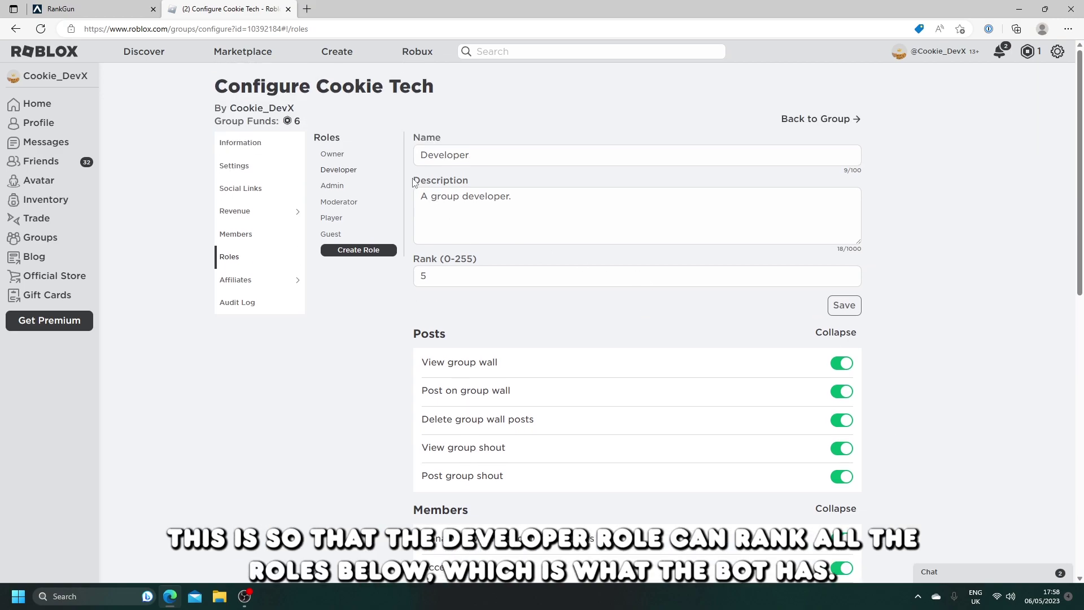
left_click(339, 202)
left_click(333, 187)
left_click(337, 208)
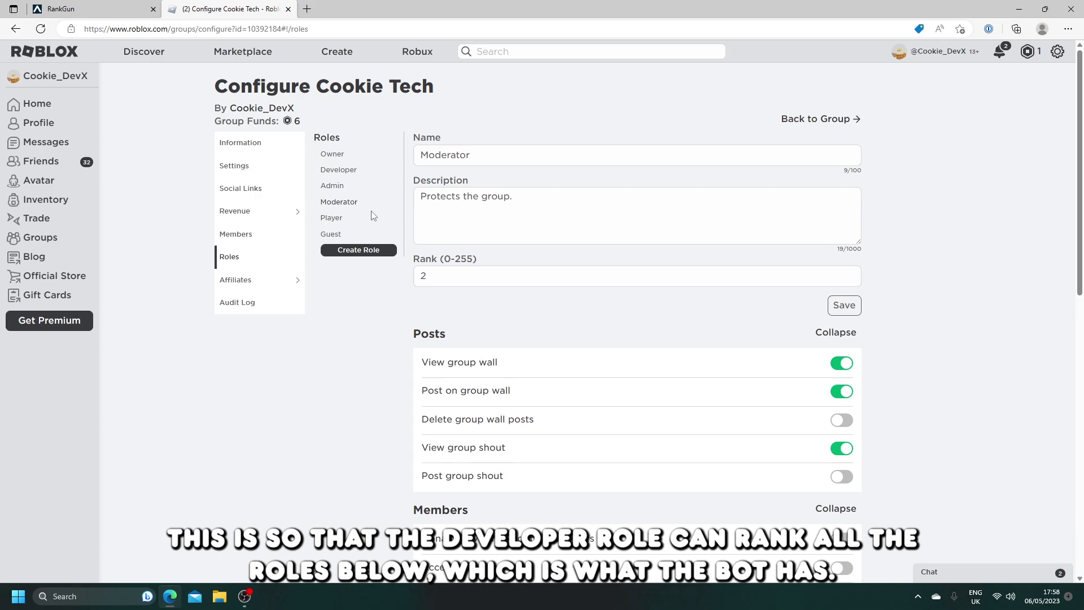
left_click(79, 8)
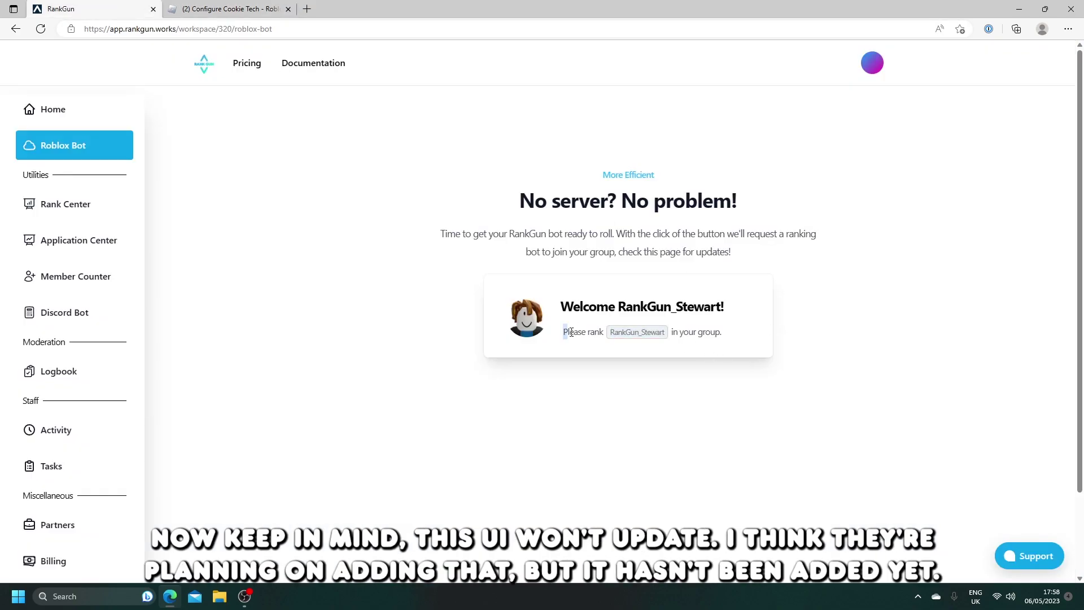
Highlight the instruction to rank the bot, then open the Application Center's empty Jobs page.
left_click_drag(571, 332, 746, 339)
left_click(746, 339)
scroll(875, 347, "down", 1)
scroll(935, 370, "up", 1)
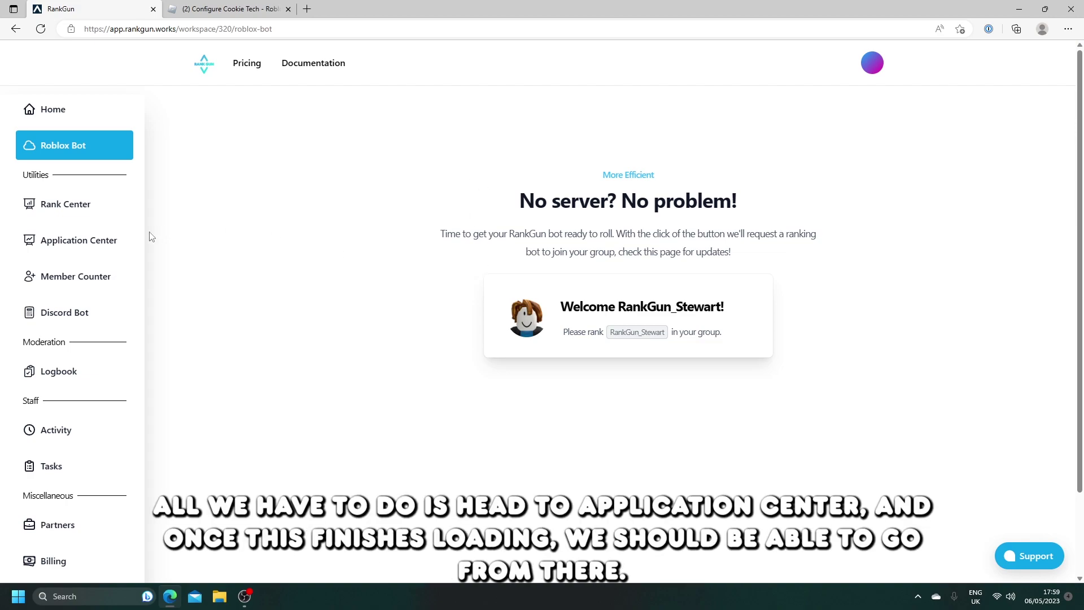
left_click(106, 242)
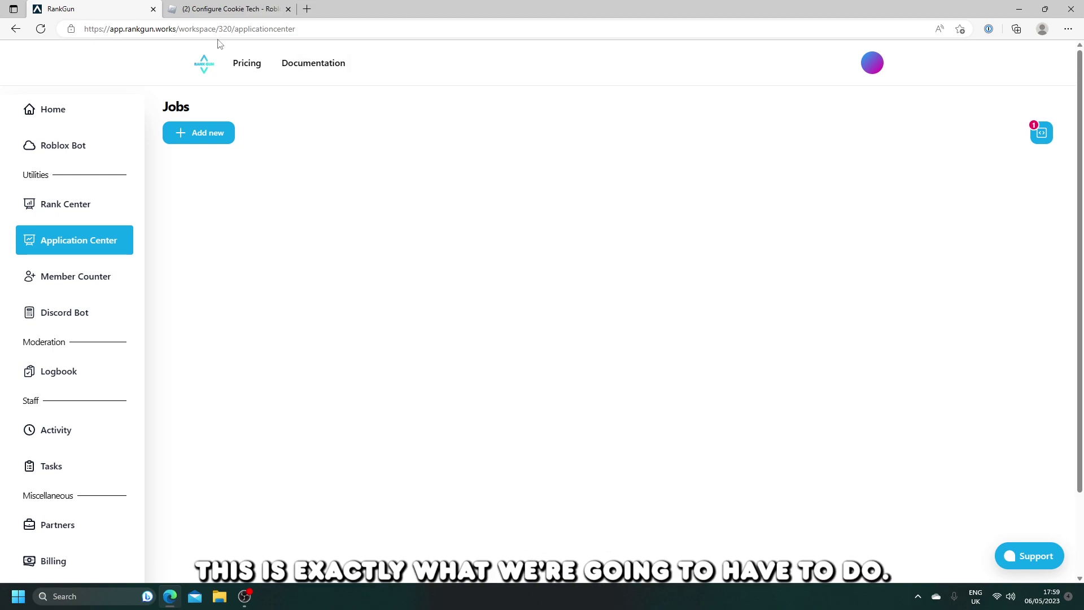
Start a new job and describe it as letting you receive the Moderator role at Cookie Tech.
left_click(220, 133)
left_click(520, 270)
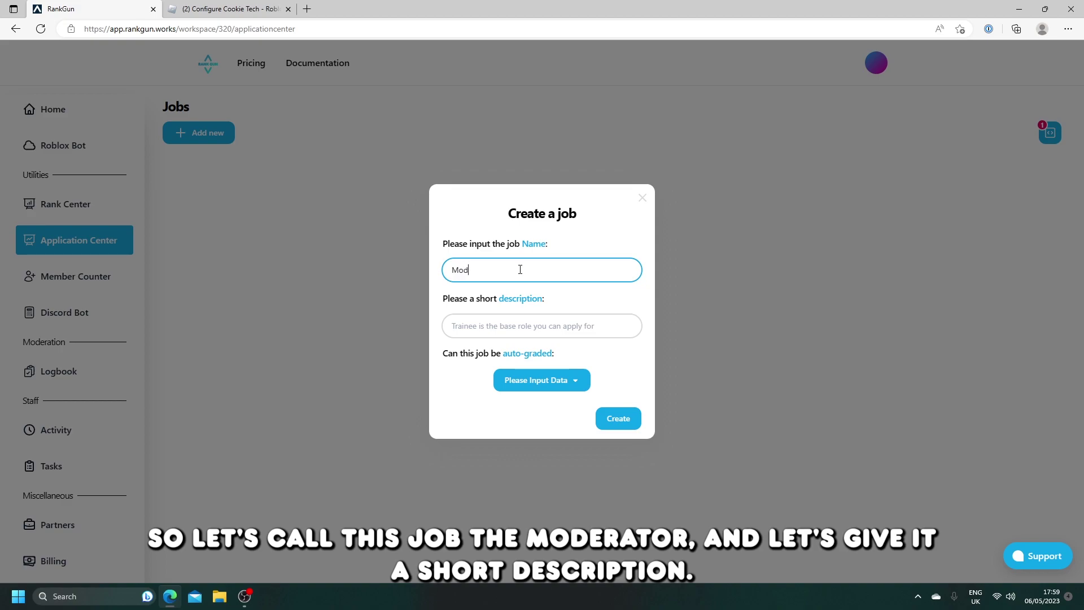
left_click(529, 325)
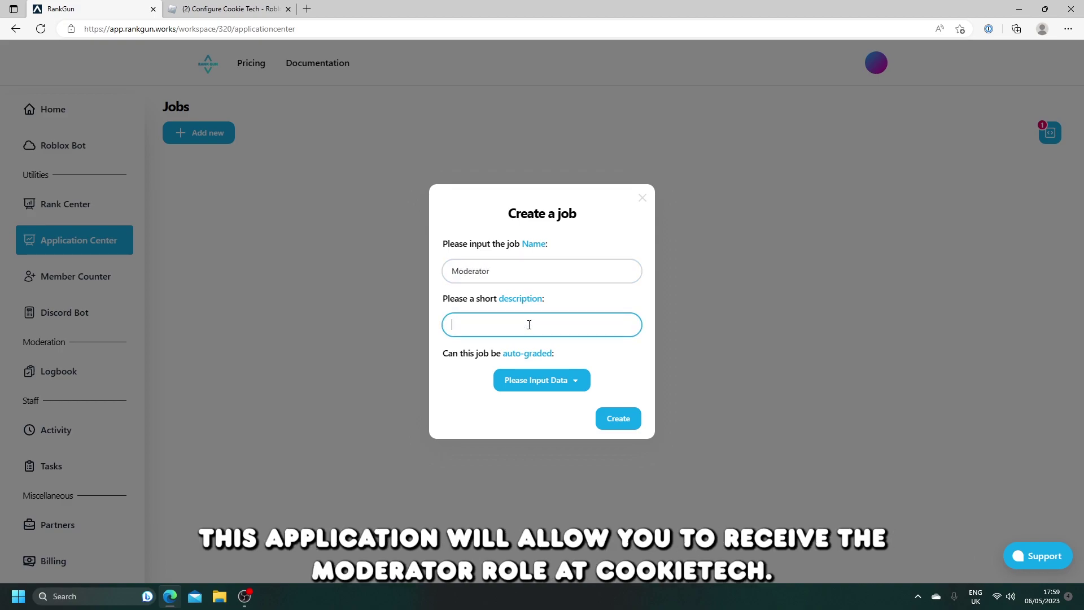
type("This application will allow you ")
type("cieve")
key("ctrl+BackSpace")
type("receive the Moder")
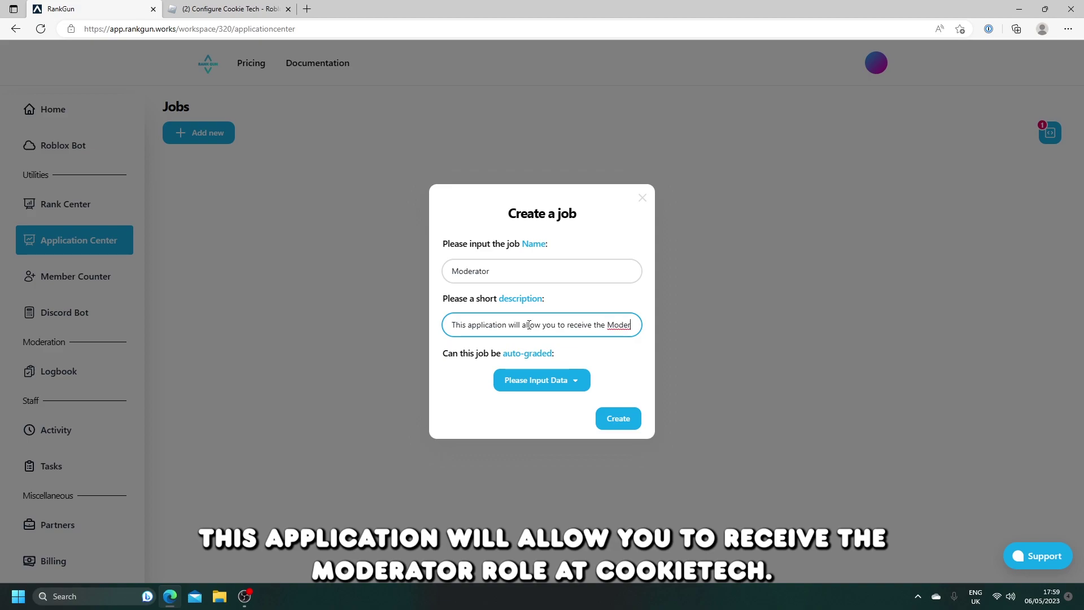
type("ator role")
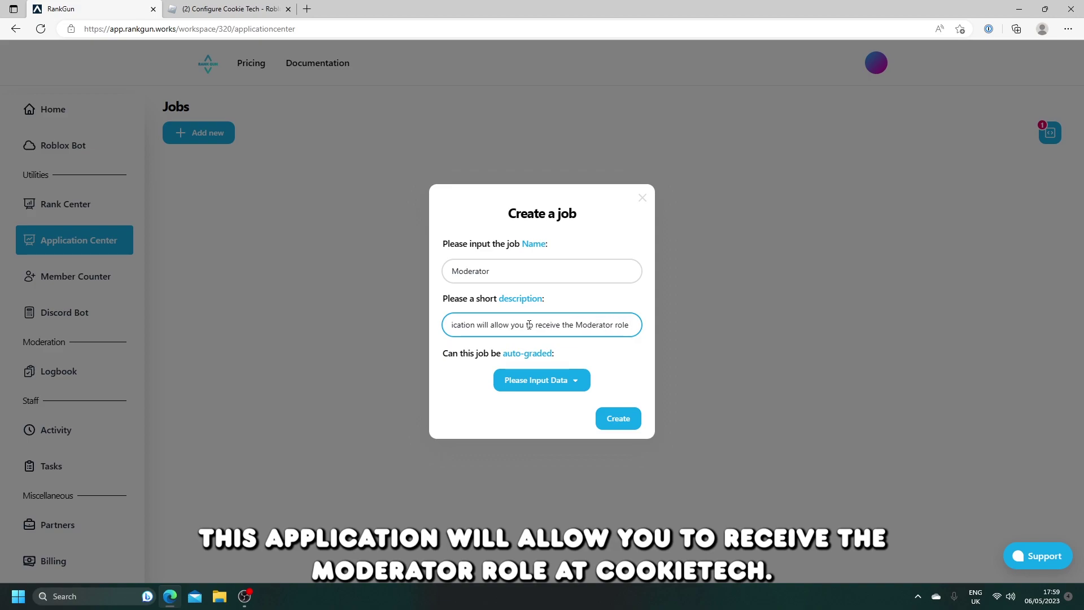
type("  at Cook")
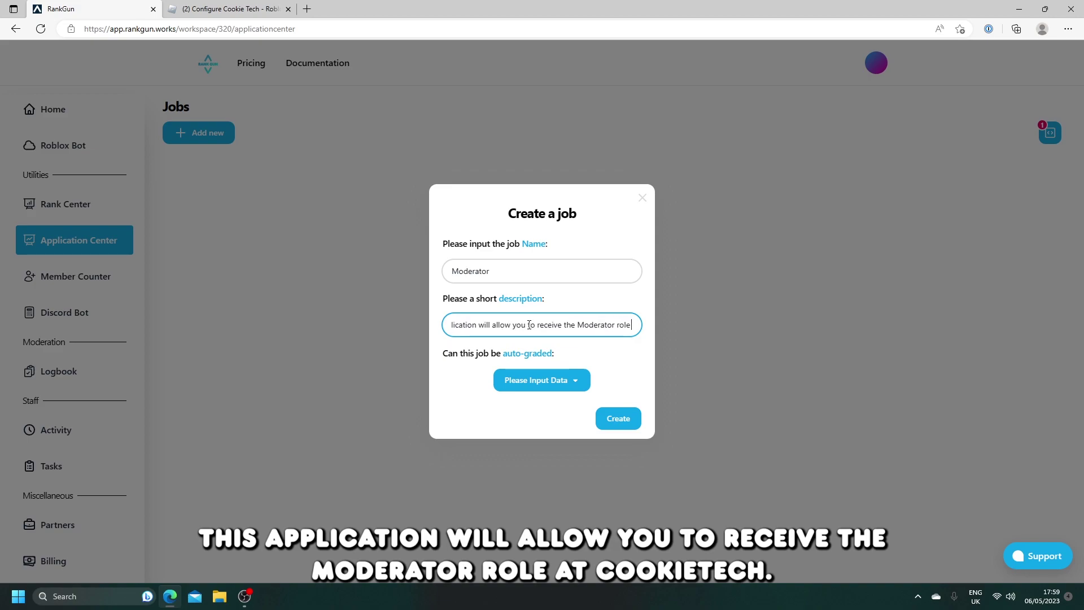
type("ie")
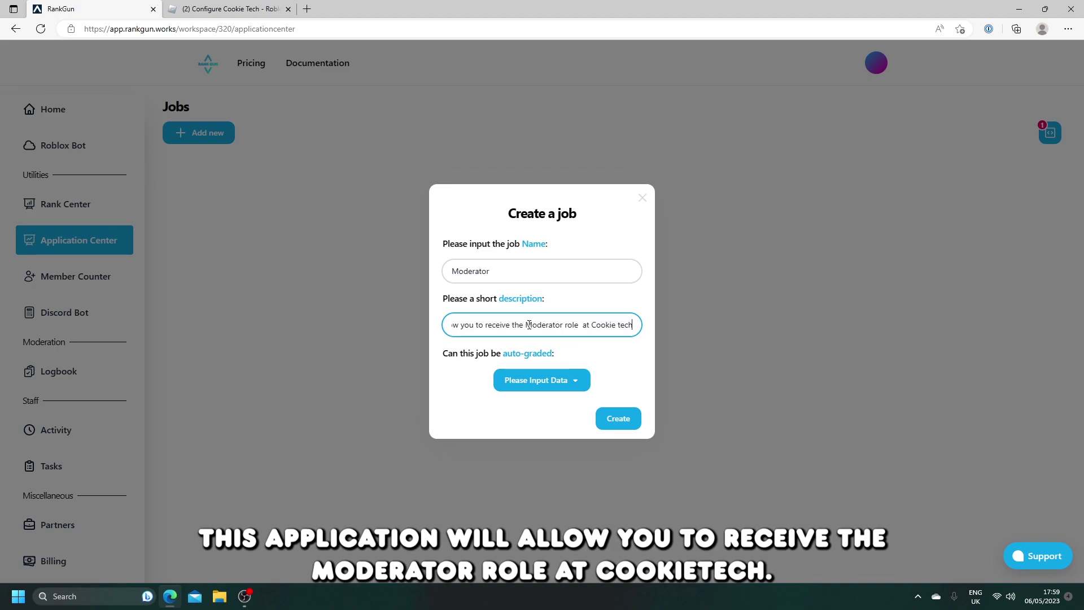
type(" TTech")
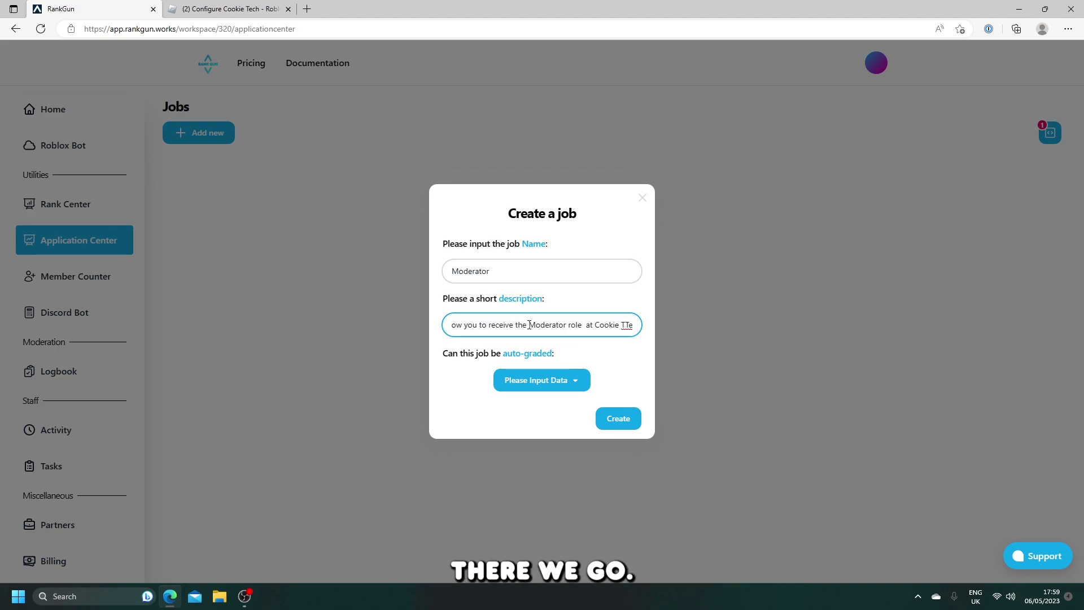
key("BackSpace")
key("BackSpace")
key("BackSpace")
key("BackSpace")
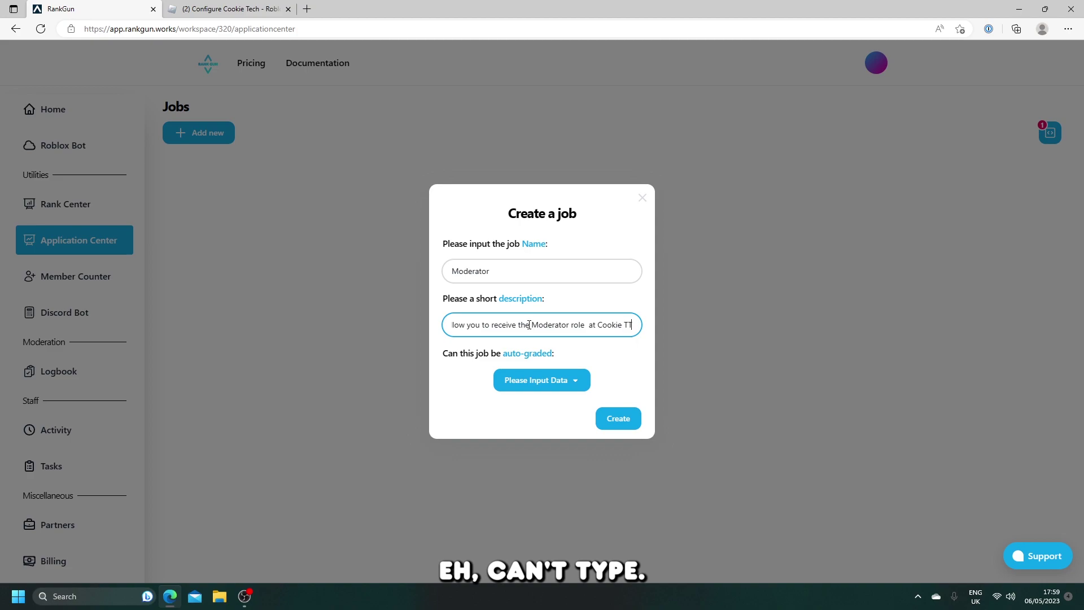
left_click(627, 350)
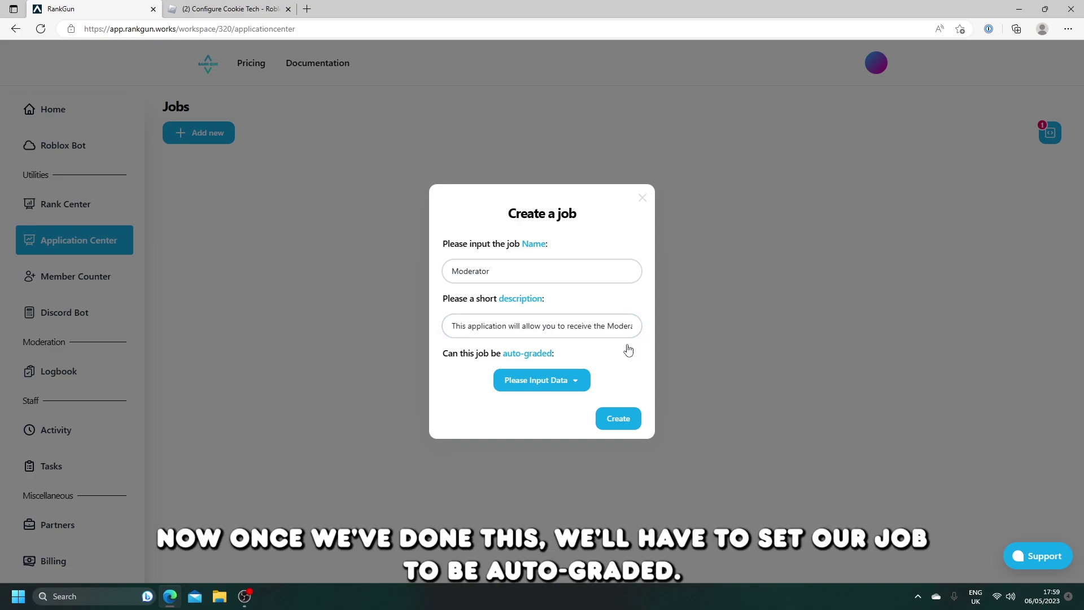
Make the job auto-graded, award the Moderator rank on pass, and create it.
left_click(566, 380)
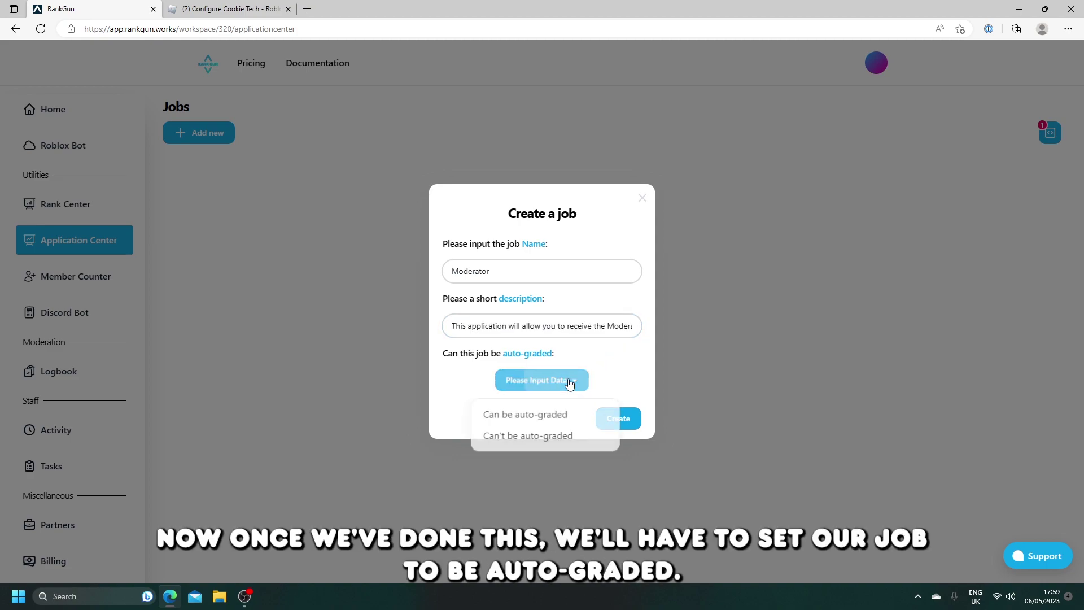
left_click(583, 414)
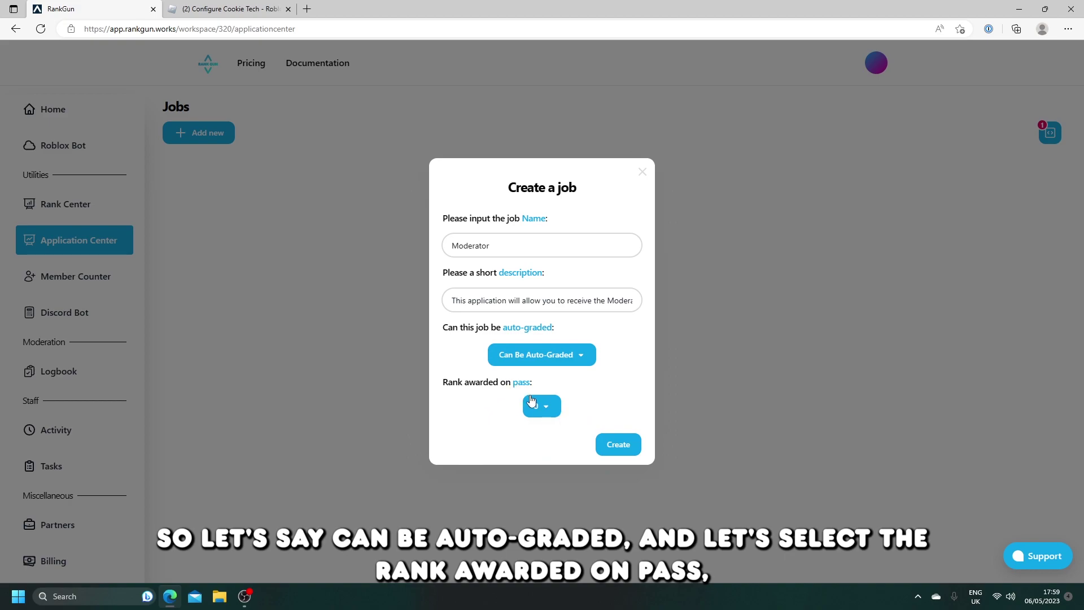
left_click(544, 412)
left_click(514, 390)
left_click(538, 407)
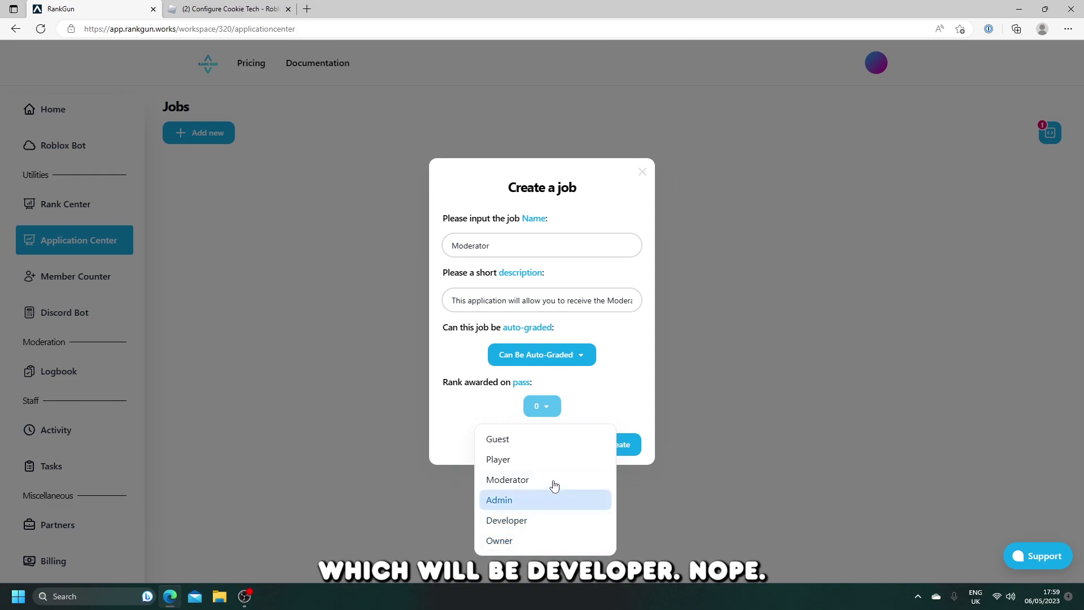
left_click(531, 521)
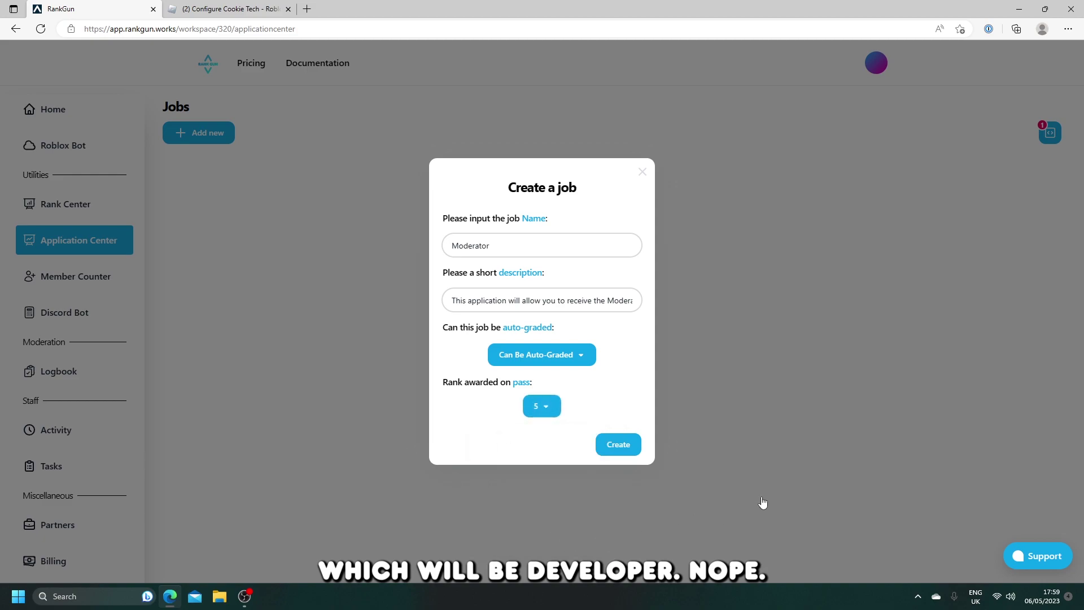
left_click(542, 407)
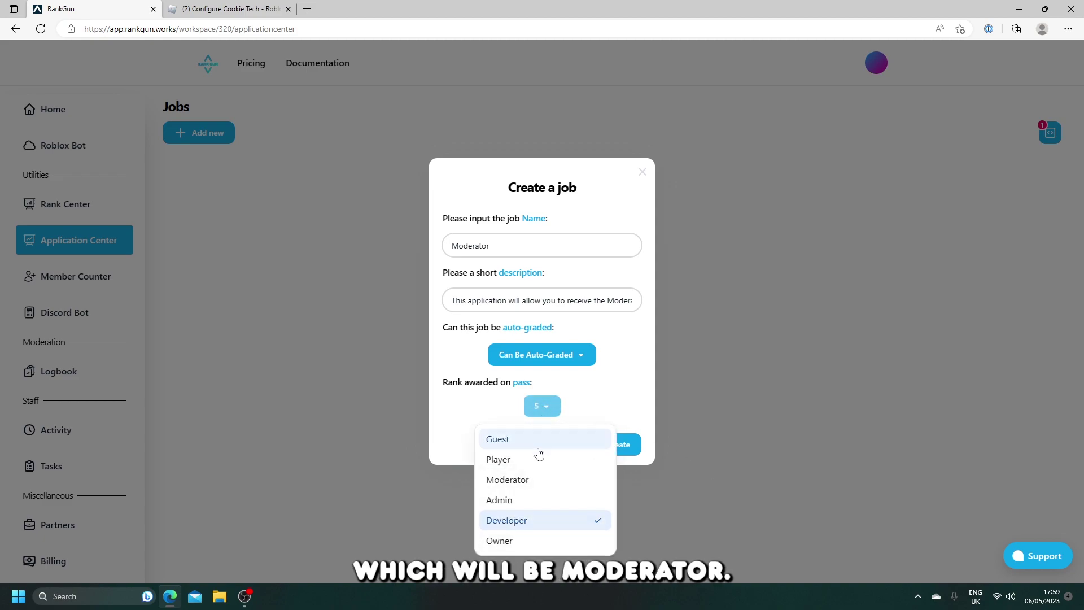
left_click(530, 481)
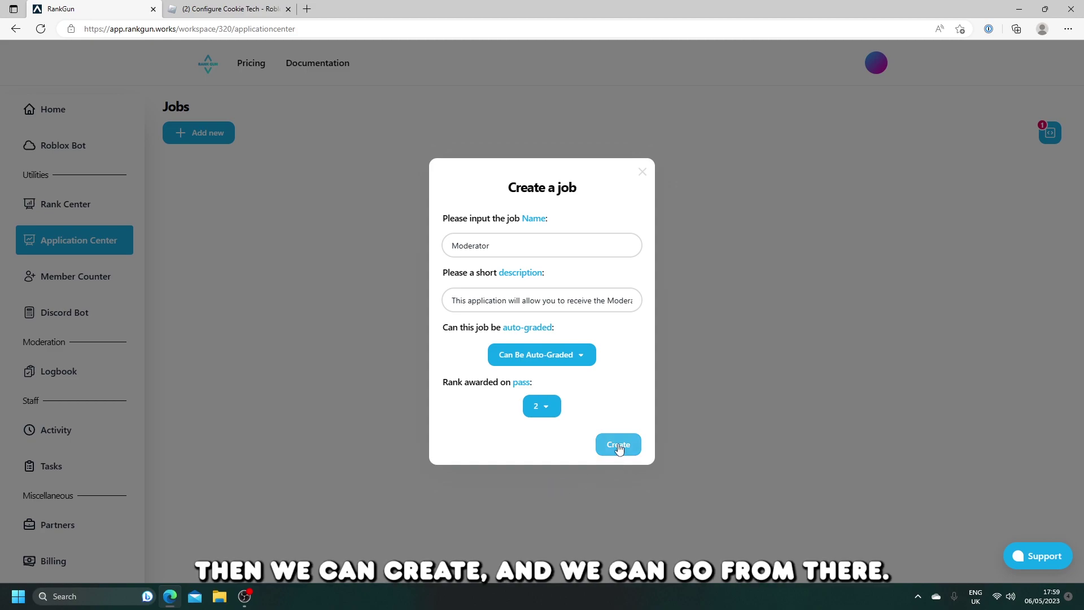
left_click(619, 446)
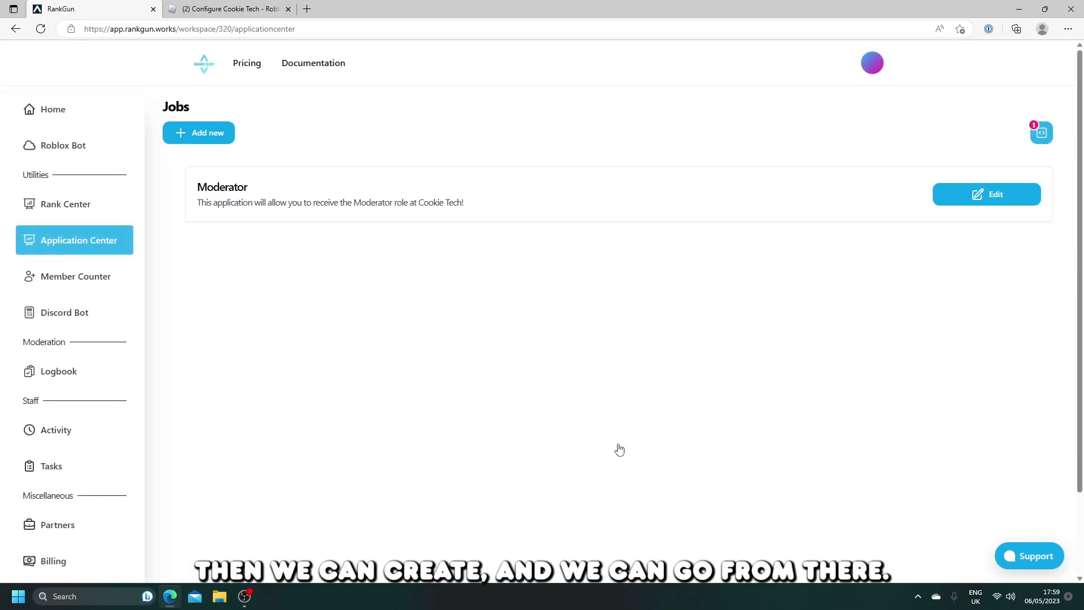
Edit the Moderator job and write the Multiple Choice question 'Should you subscribe to the cookie tech YouTube channel?'.
left_click(973, 199)
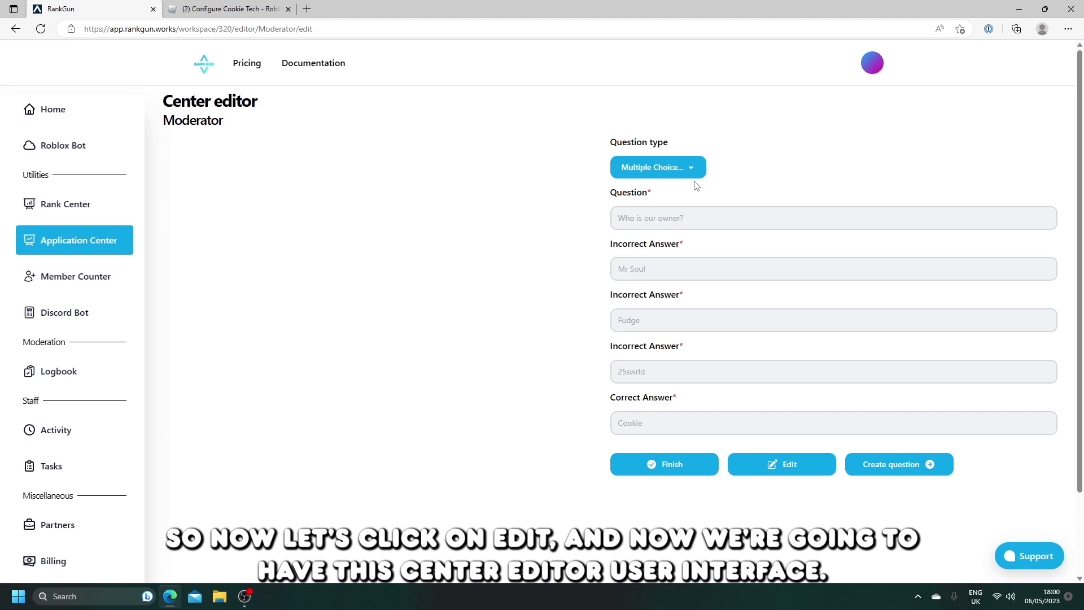
left_click(686, 170)
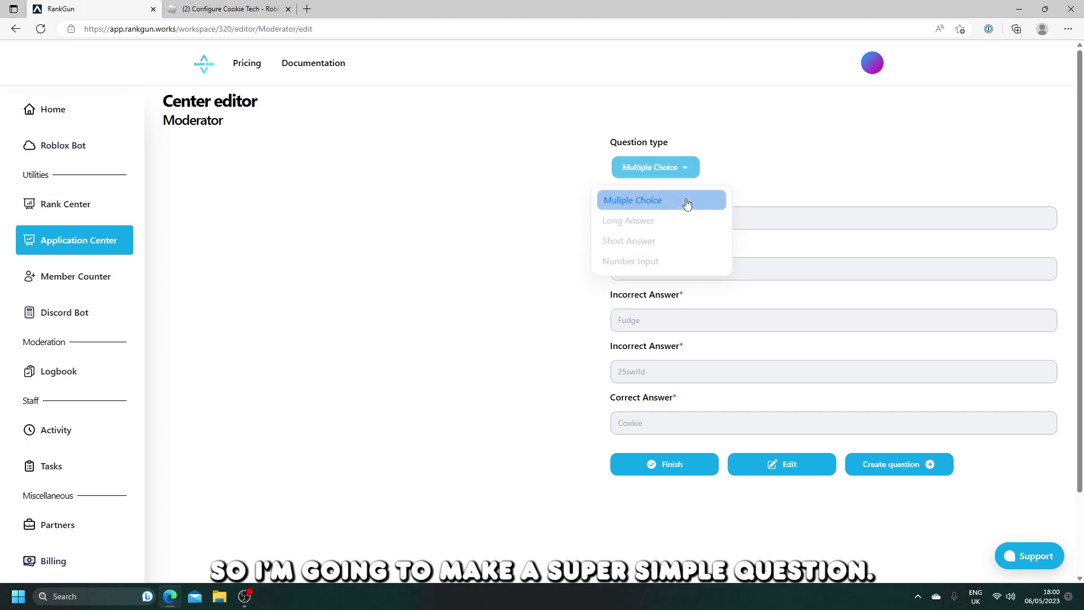
left_click(687, 201)
left_click(698, 219)
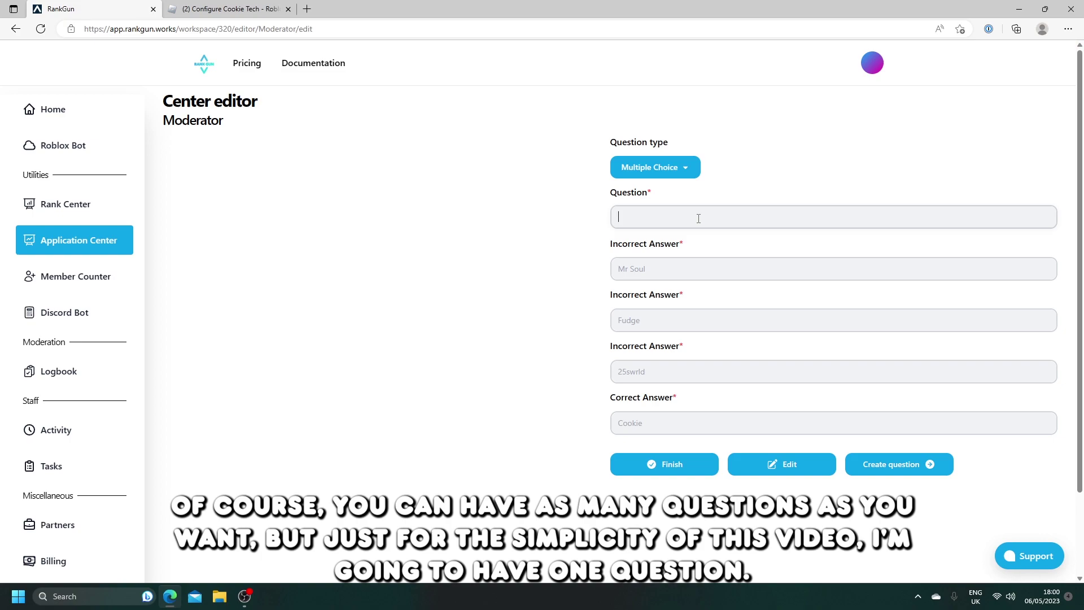
type("Do you")
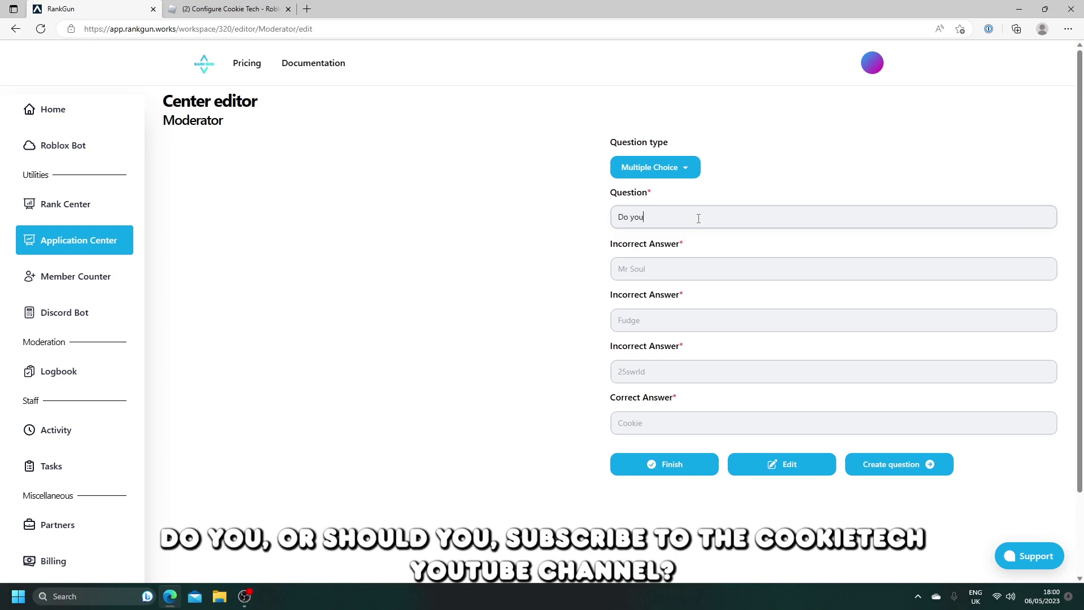
key("BackSpace")
key("BackSpace")
key("BackSpace")
key("BackSpace")
key("BackSpace")
key("BackSpace")
type("Should y")
type("ubscrieb")
key("BackSpace")
key("BackSpace")
type("be to the cookie tech YouTube")
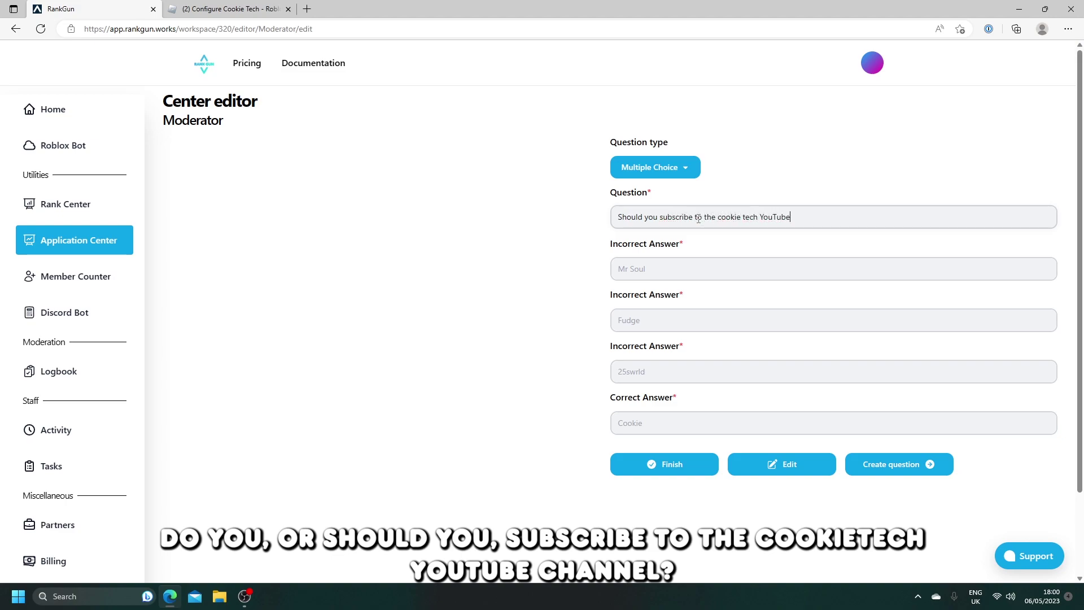
type(" channel?")
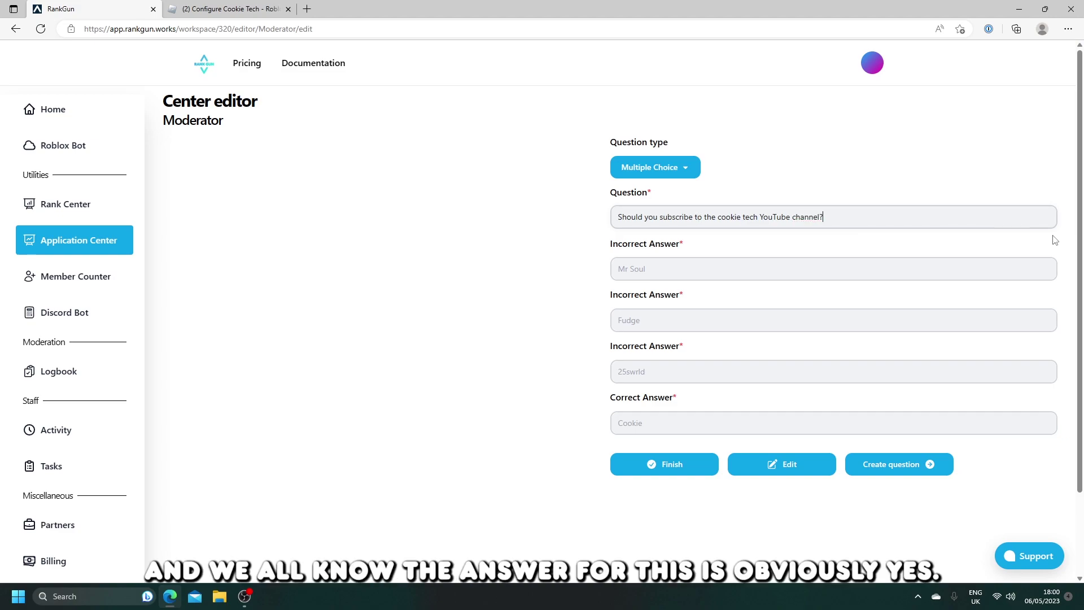
Set 'Yes' as the correct answer, fill the incorrect answers, and add the question.
left_click(700, 419)
type("Yes")
left_click(681, 376)
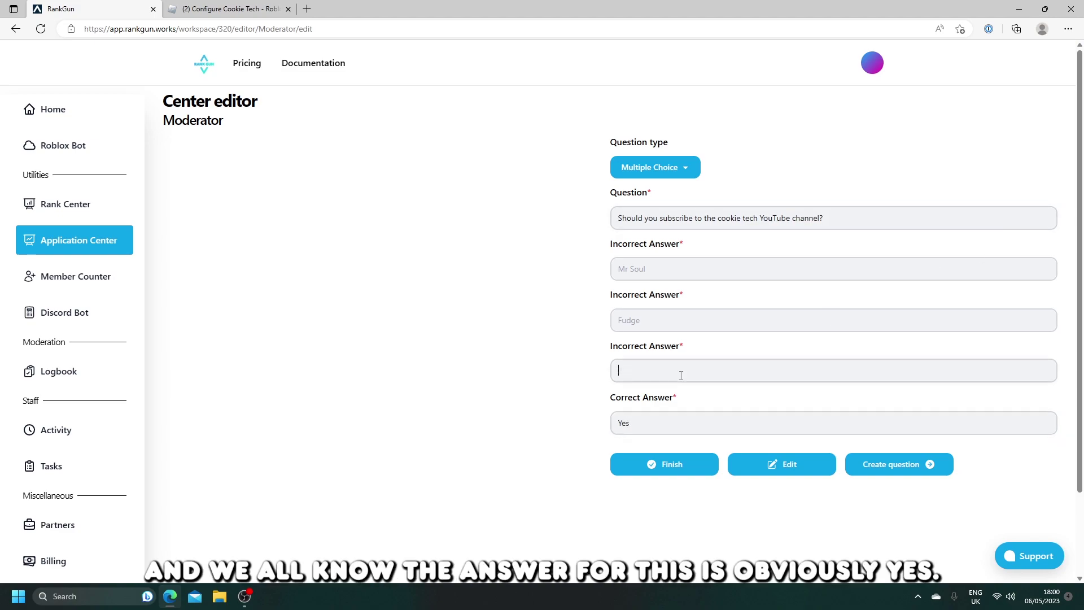
left_click(671, 334)
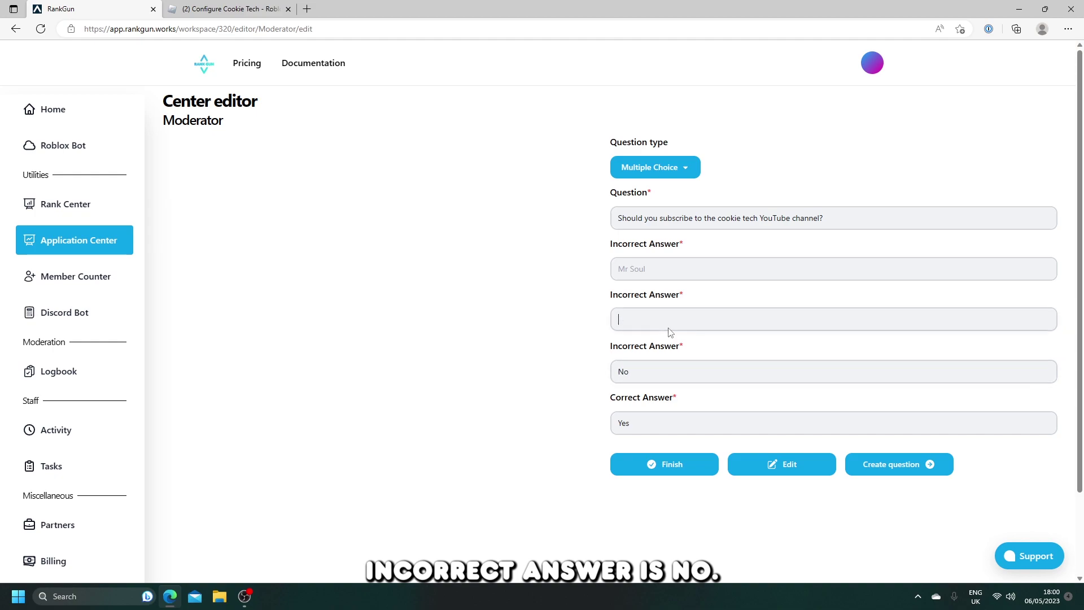
type("Maybe")
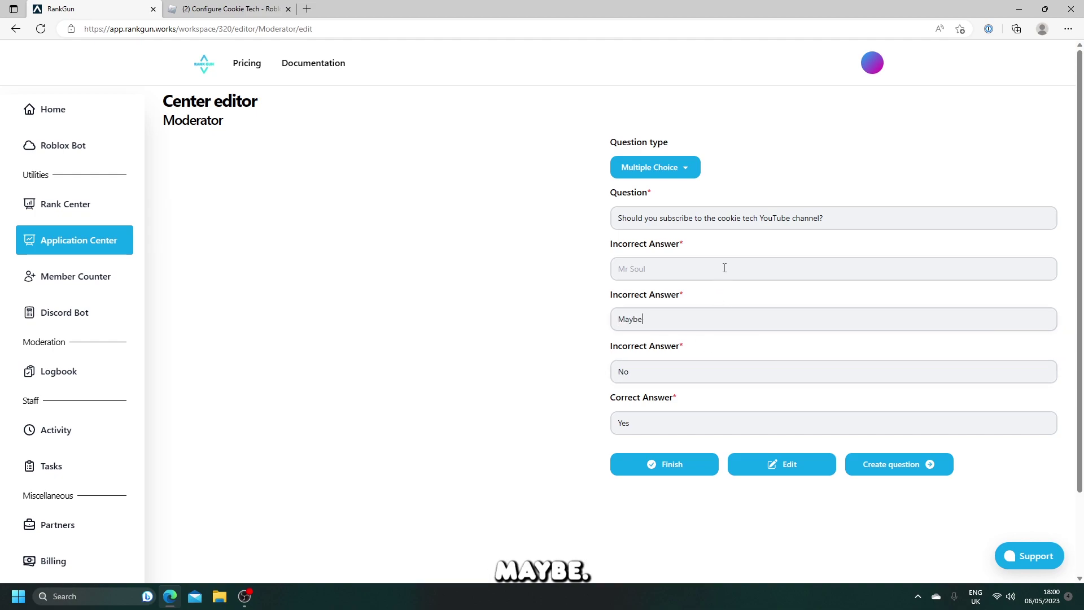
left_click(724, 270)
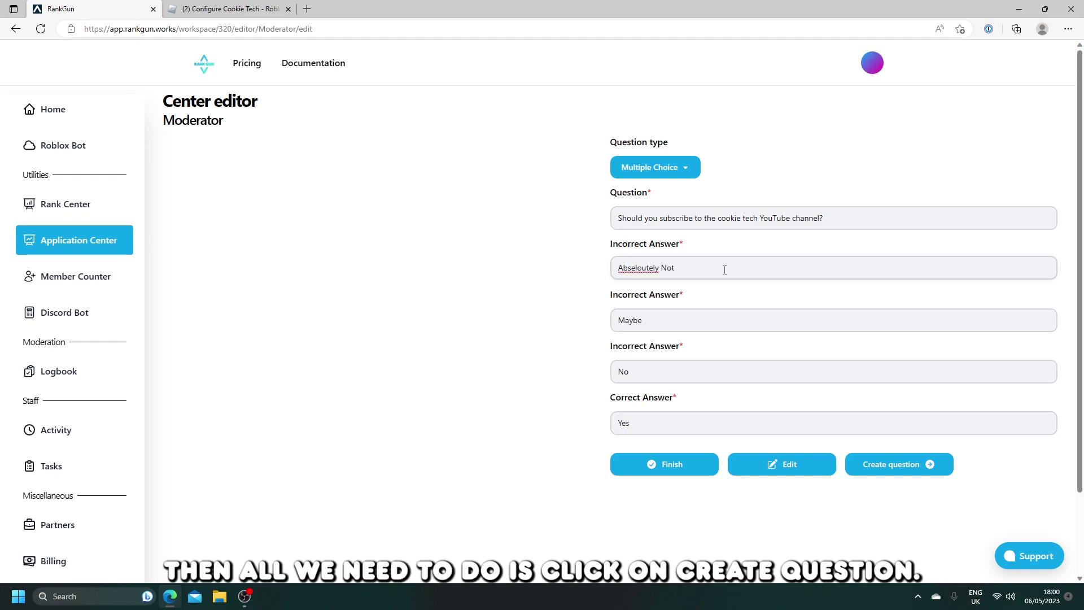
left_click(894, 466)
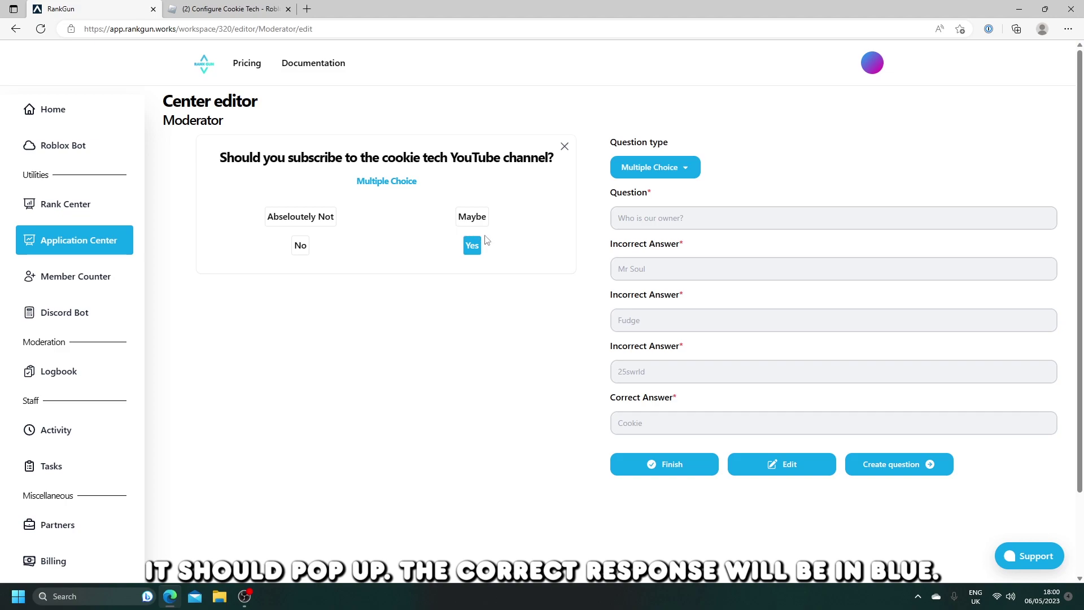
Set the application's primary colour to bright green and require 100% to pass.
double_click(476, 245)
left_click(813, 464)
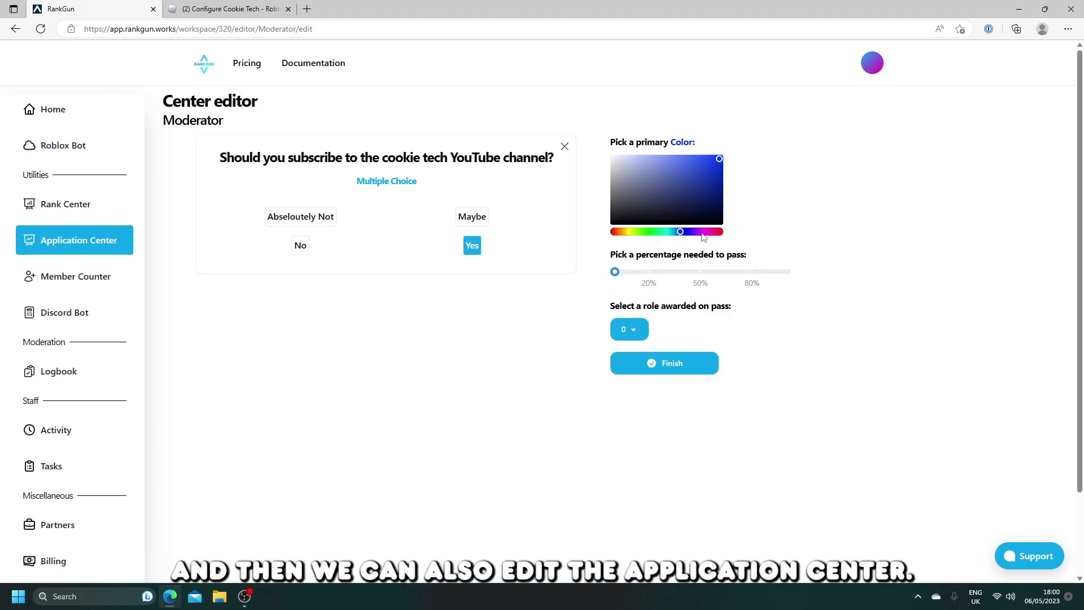
left_click(649, 233)
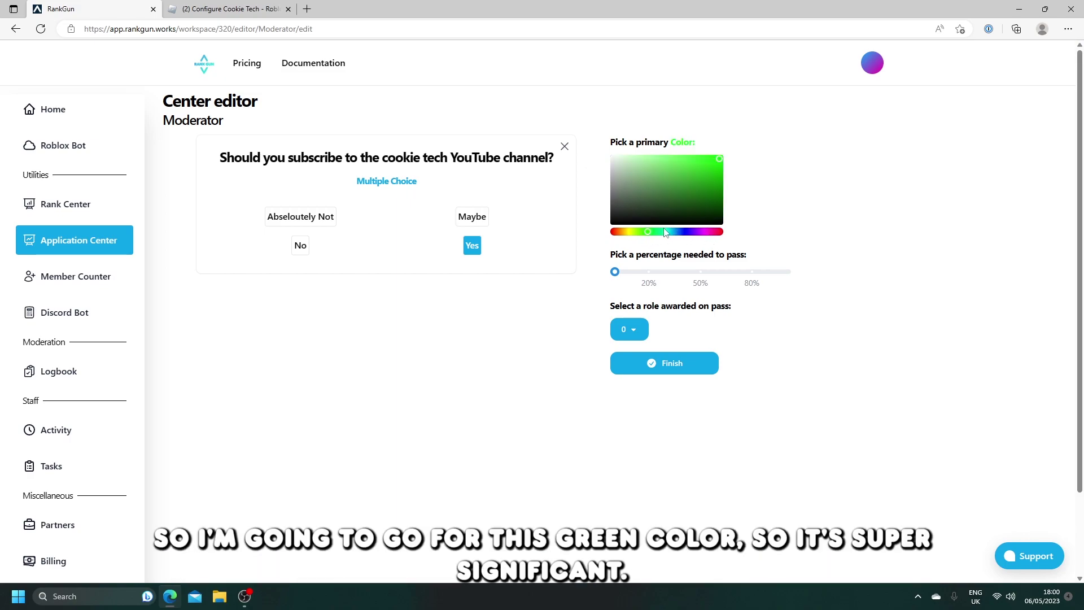
left_click(718, 158)
left_click_drag(615, 272, 893, 305)
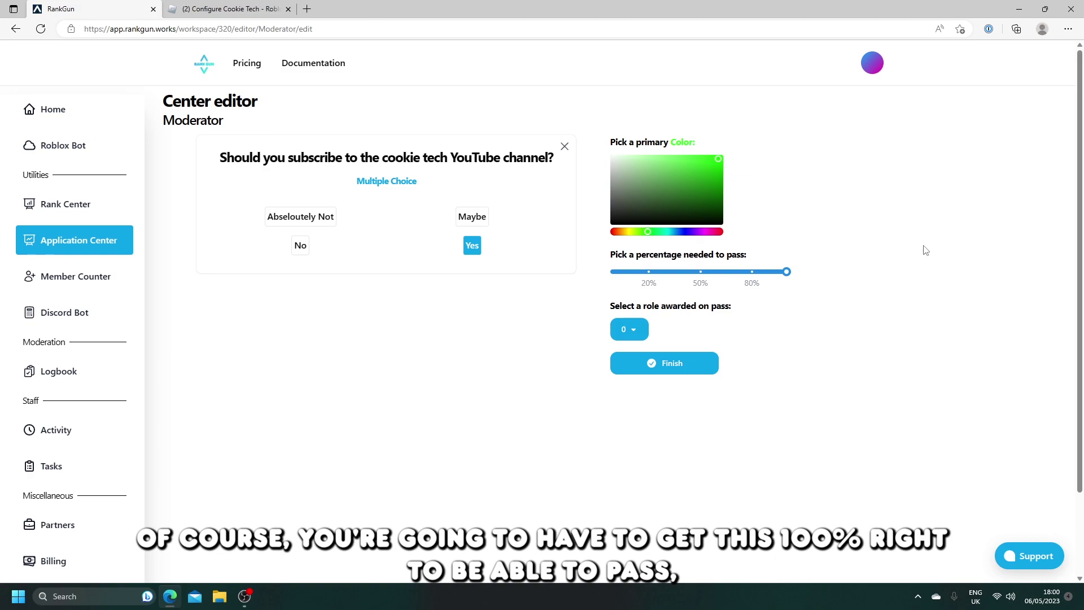
Award the Moderator role on passing and finish the application settings.
mouse_move(785, 278)
left_click(642, 333)
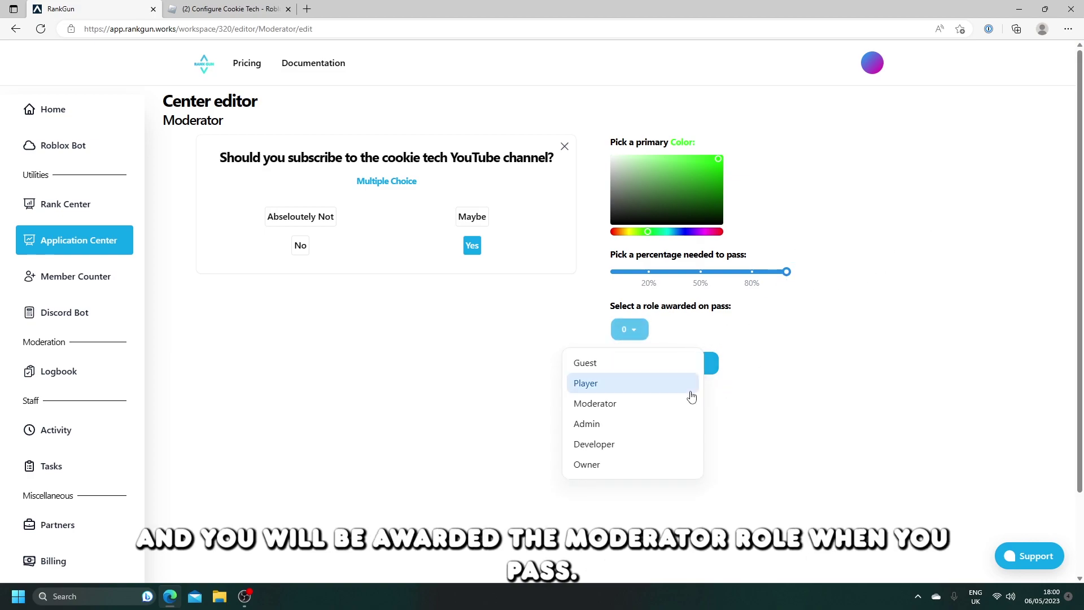
left_click(623, 405)
left_click(628, 329)
left_click(618, 414)
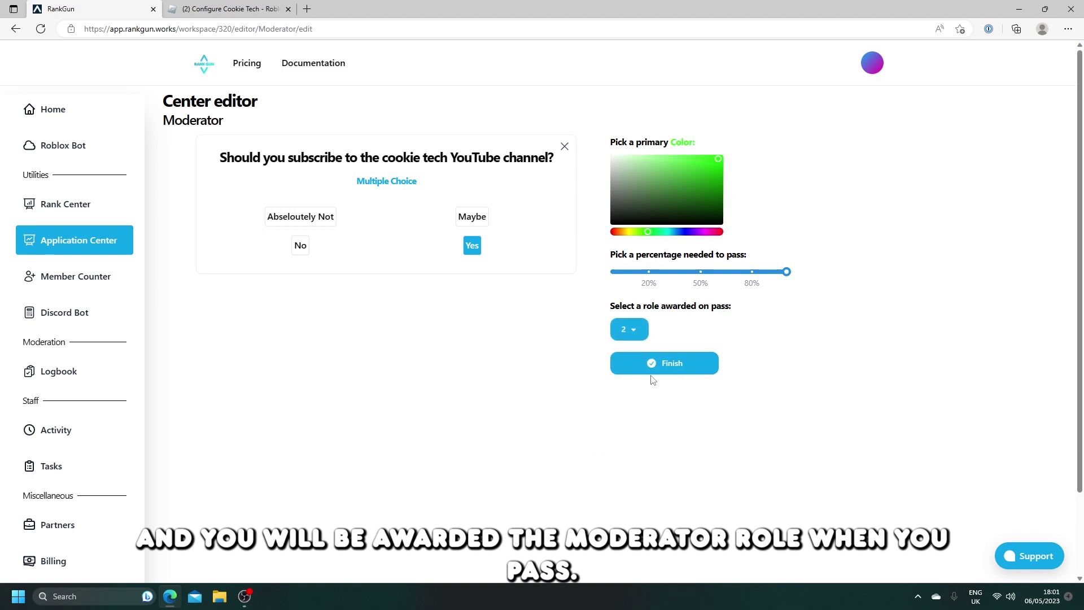
left_click(700, 368)
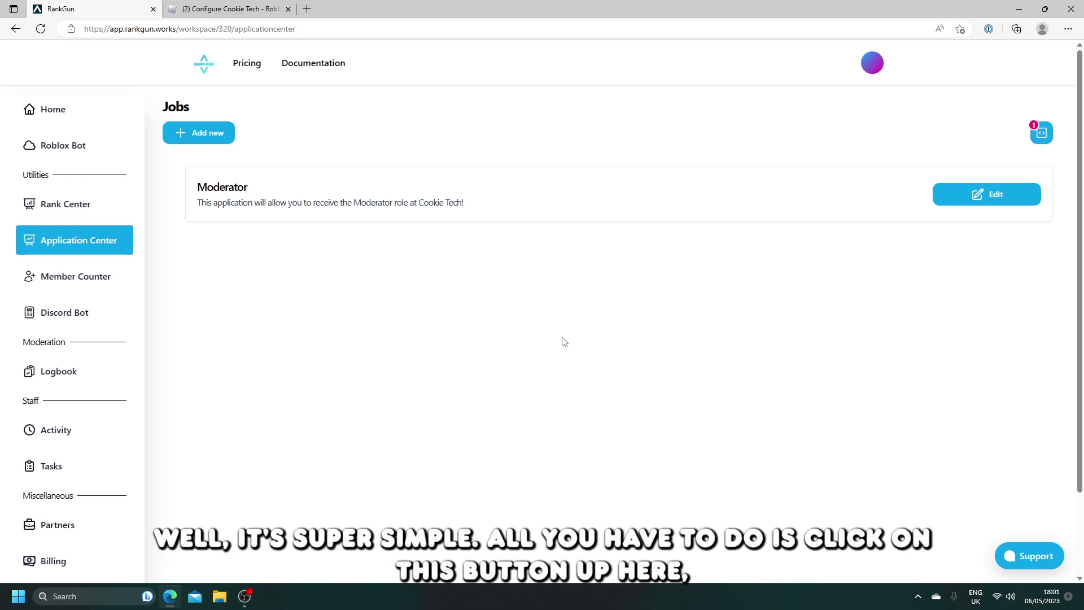
Delete the old download, re-download application_software_rankgun.rbxlx, and open it in Roblox Studio.
left_click(1042, 133)
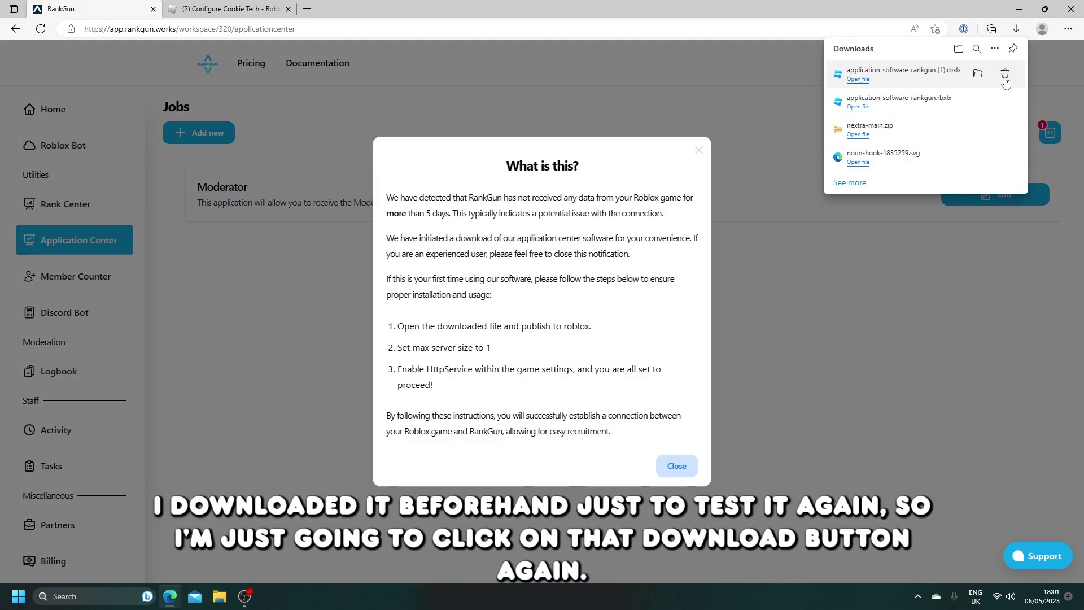
left_click(1030, 198)
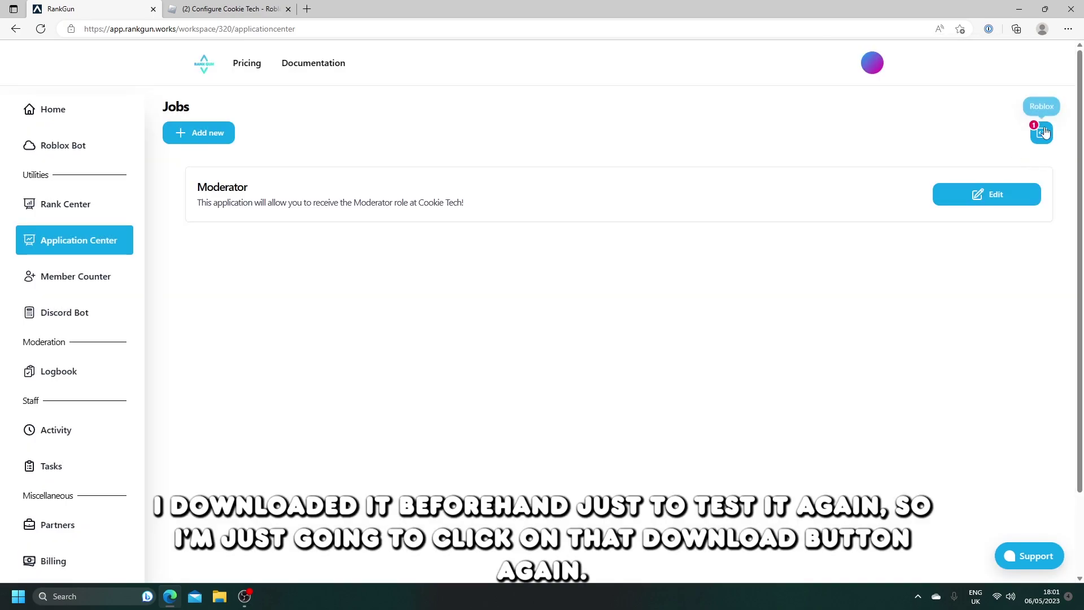
left_click(1043, 133)
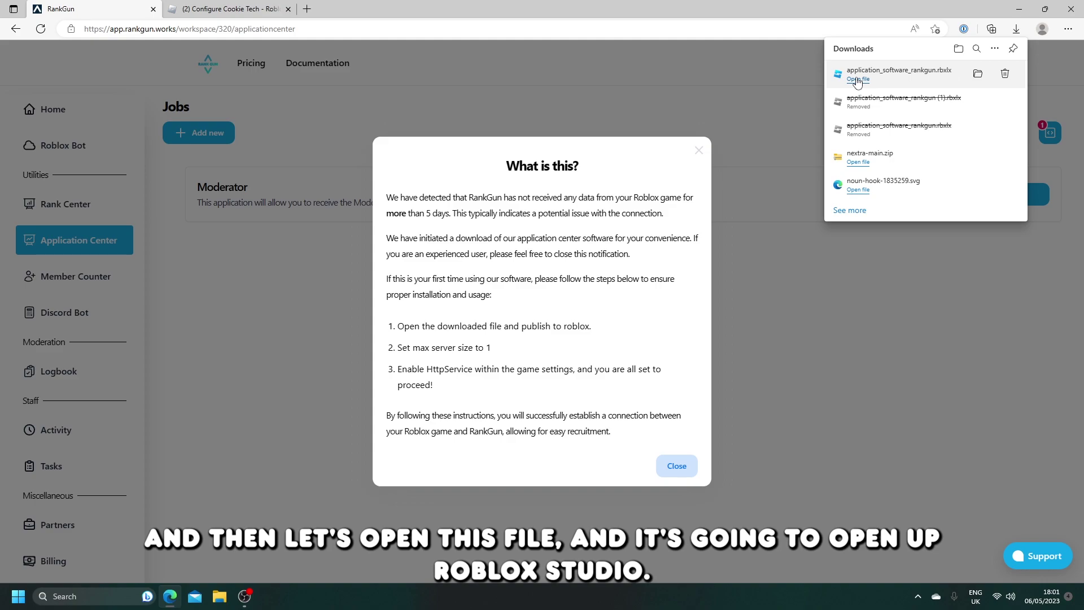
left_click(858, 80)
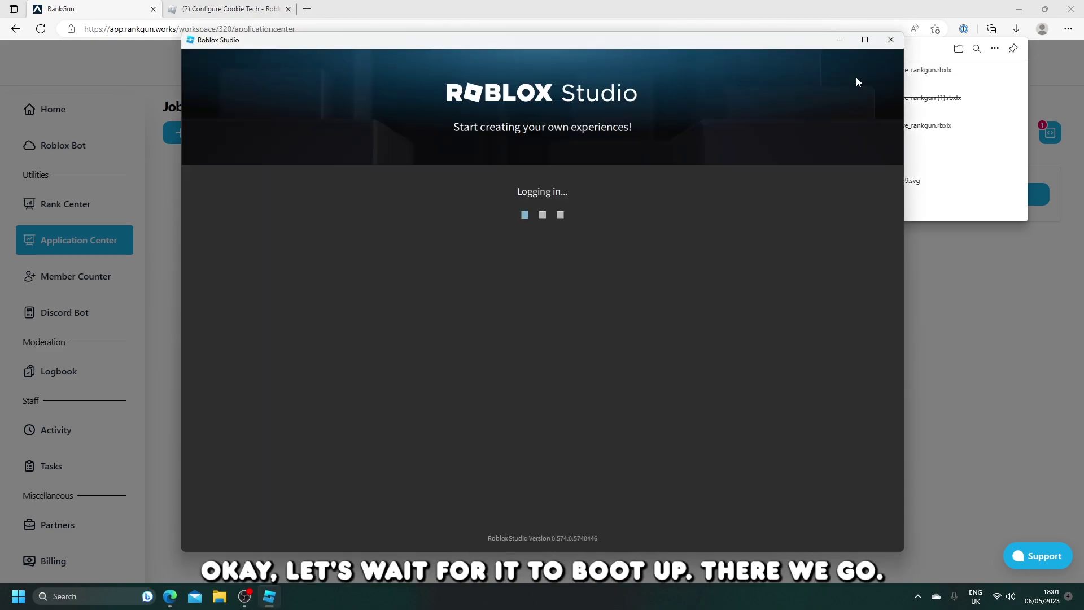
Maximize Studio, close the 3D text panel, and publish the place under your account as 'Application Center'.
left_click(864, 39)
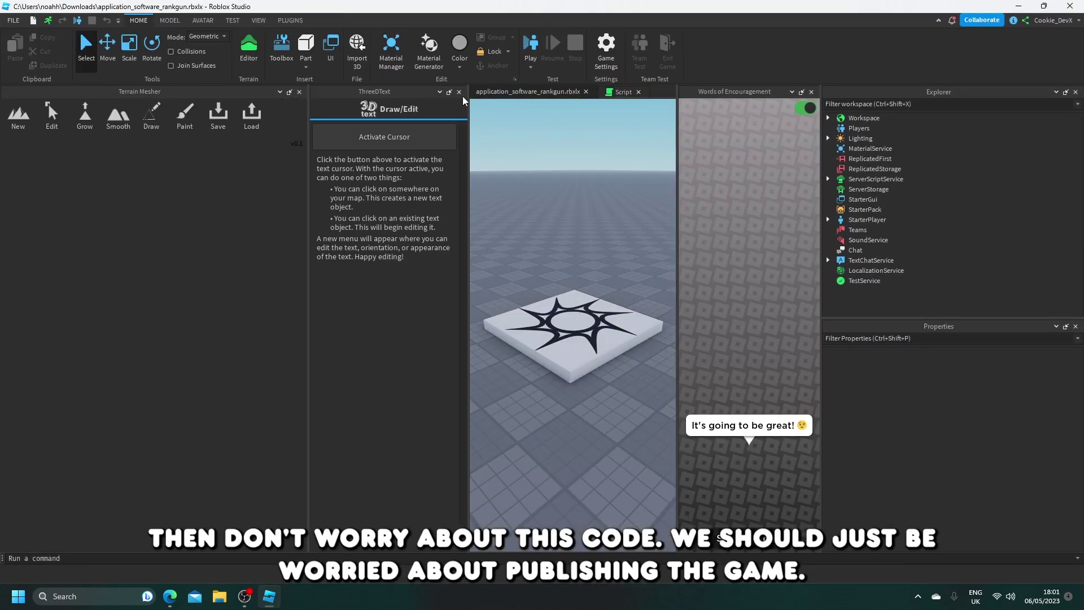
left_click(460, 92)
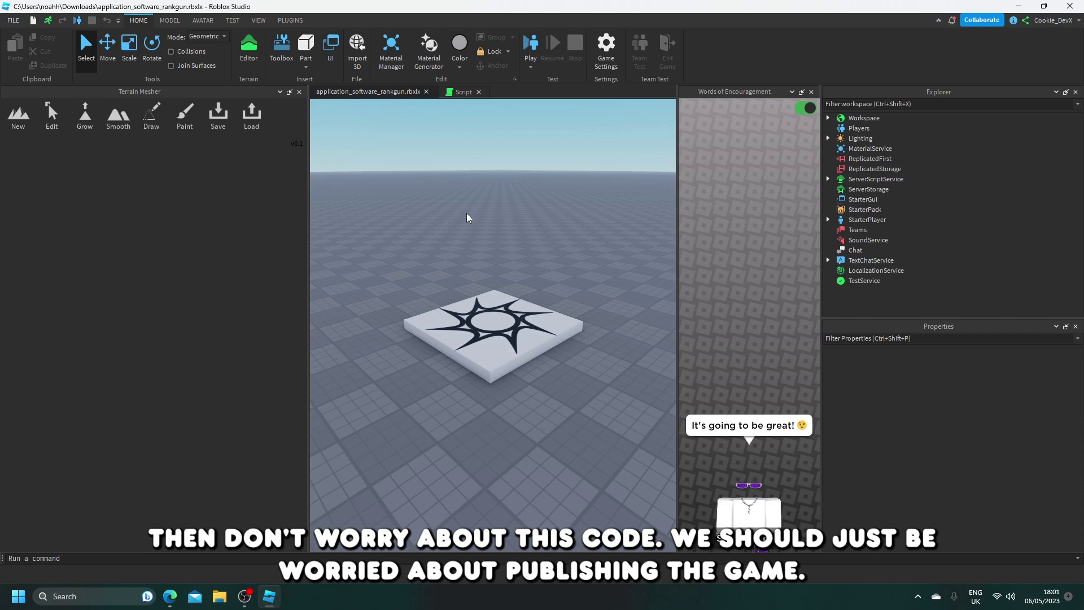
key("alt+p")
left_click(527, 261)
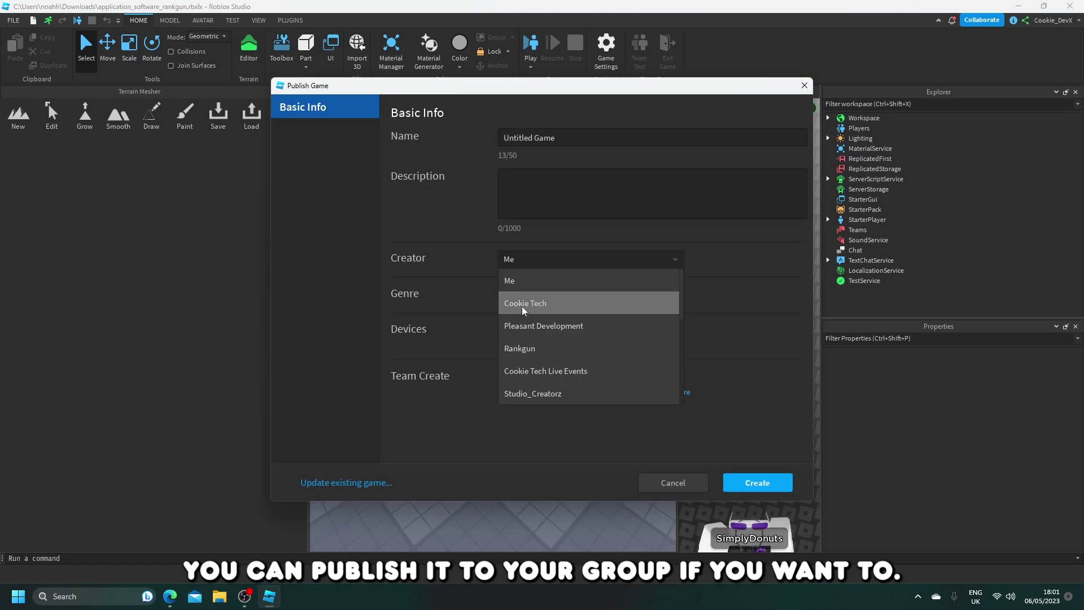
left_click(512, 281)
left_click(394, 145)
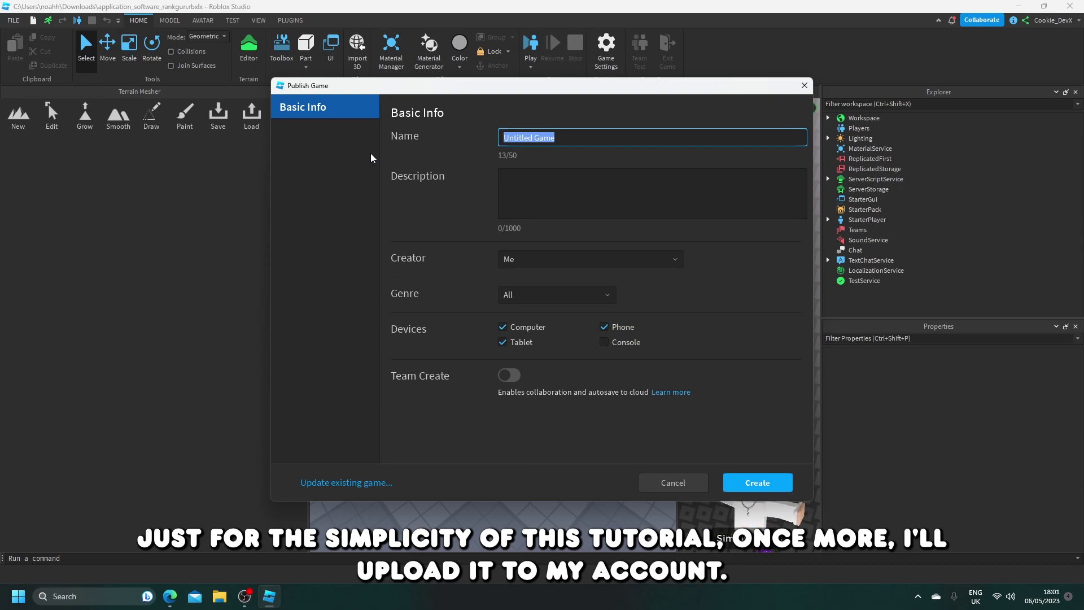
type("Ao")
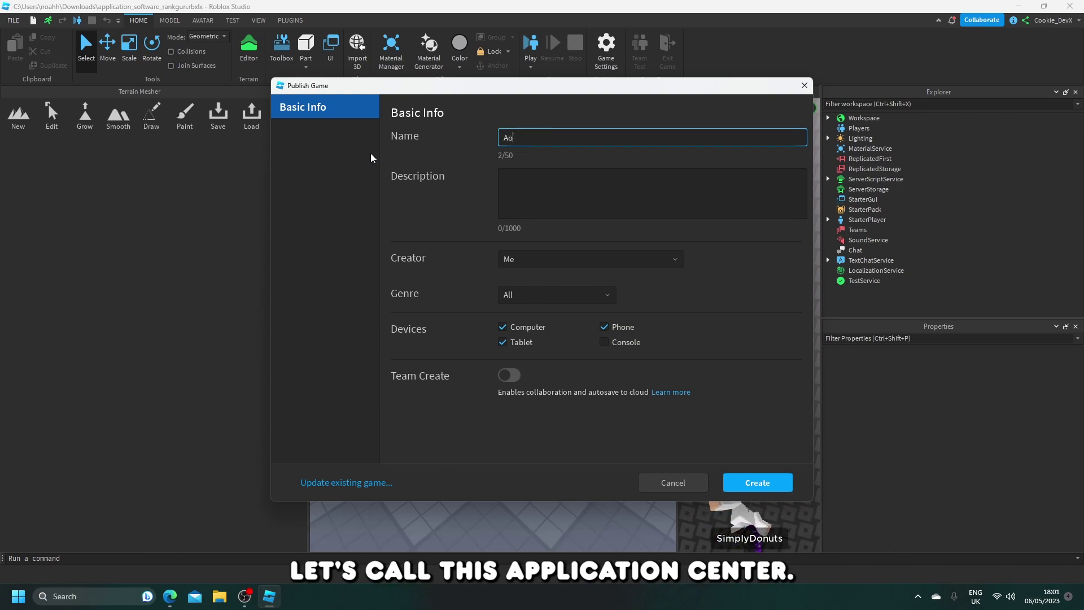
key("BackSpace")
type("pplication ")
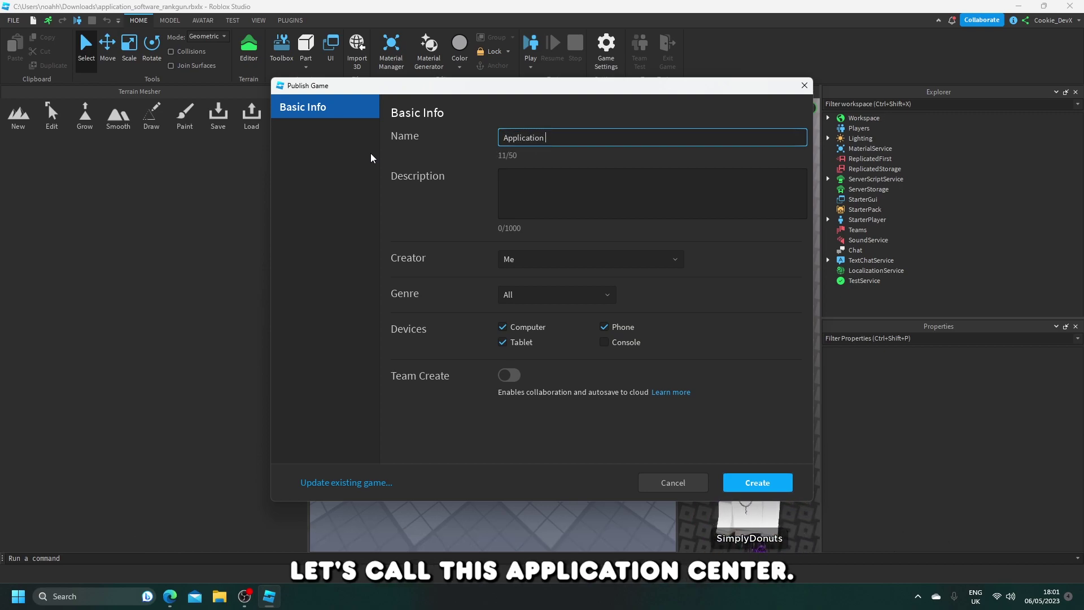
type("Center")
left_click(767, 486)
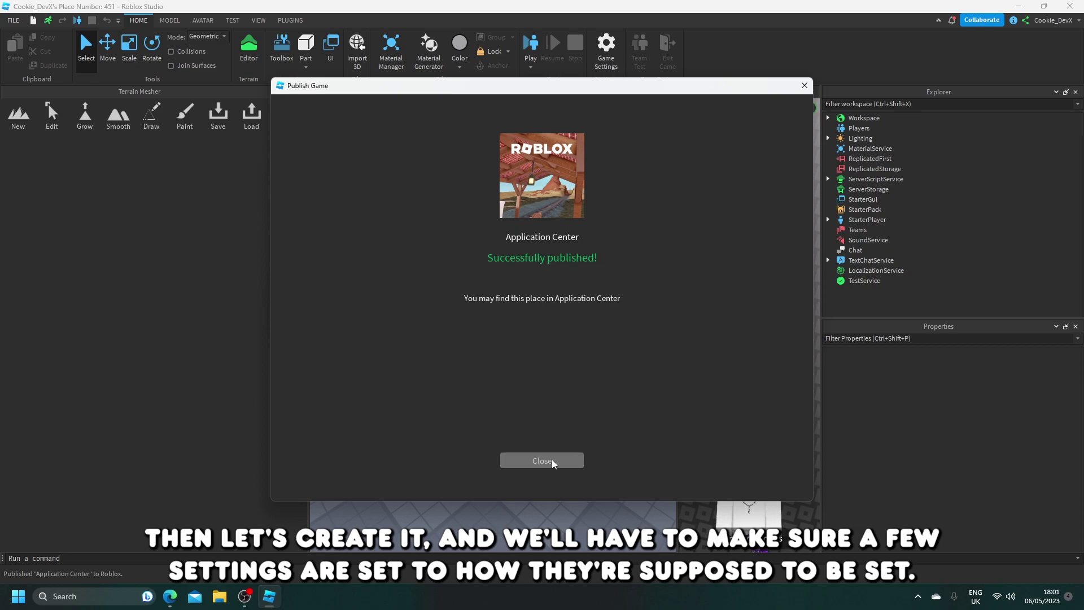
Confirm Allow HTTP Requests under Security, set Permissions to Friends only, and save the game settings.
left_click(553, 461)
left_click(607, 43)
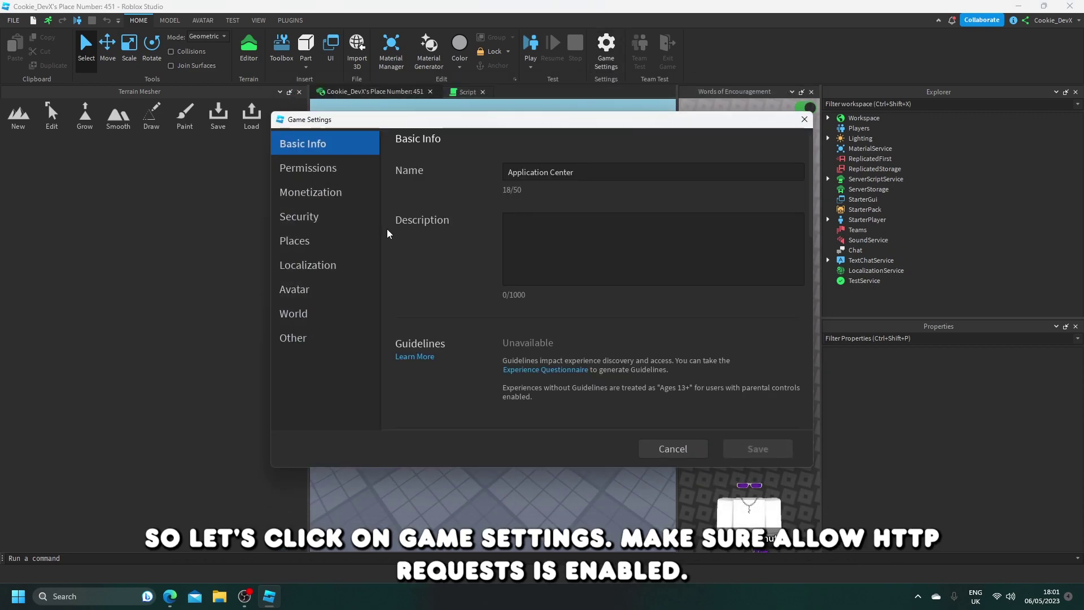
left_click(310, 192)
left_click(299, 217)
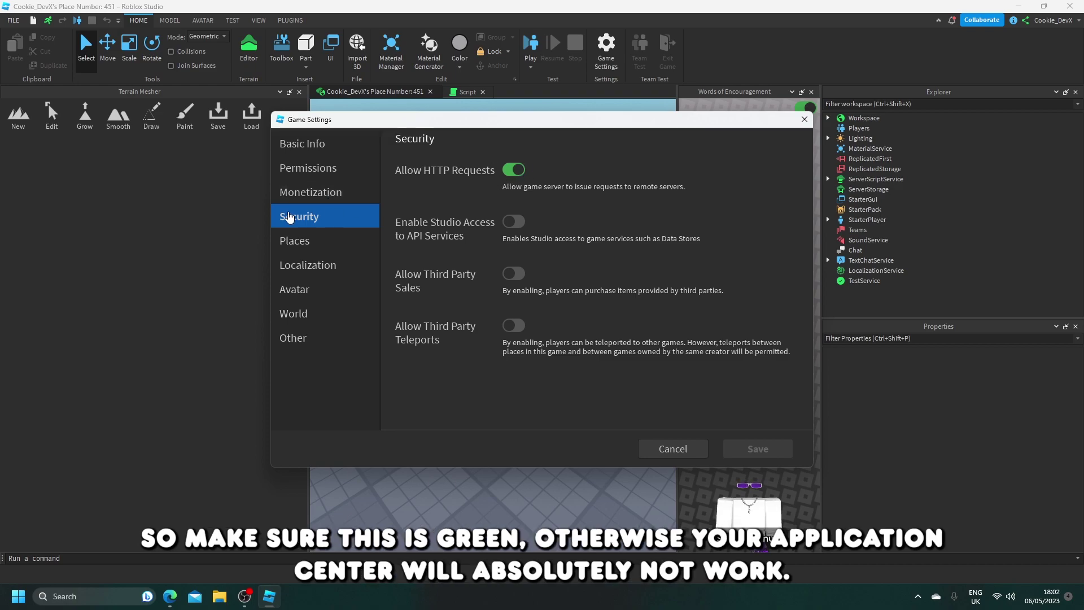
left_click(337, 180)
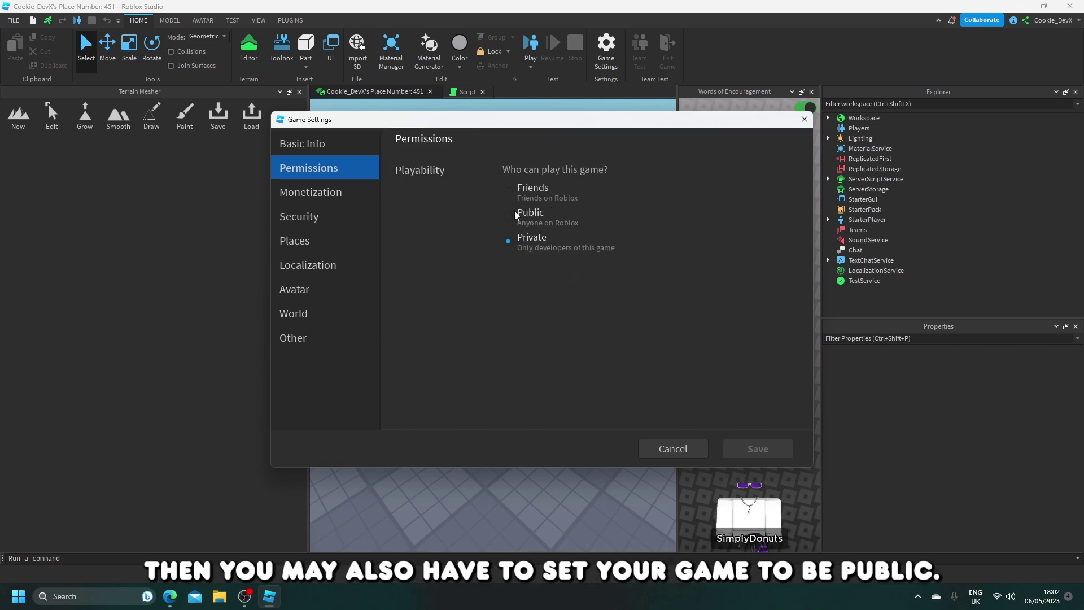
left_click(531, 189)
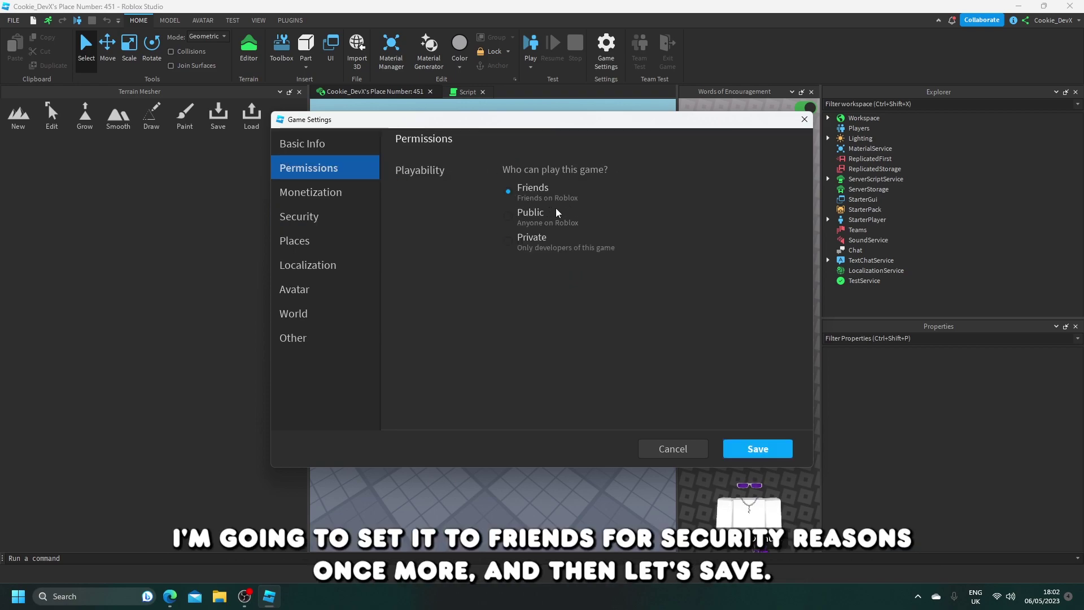
left_click(772, 450)
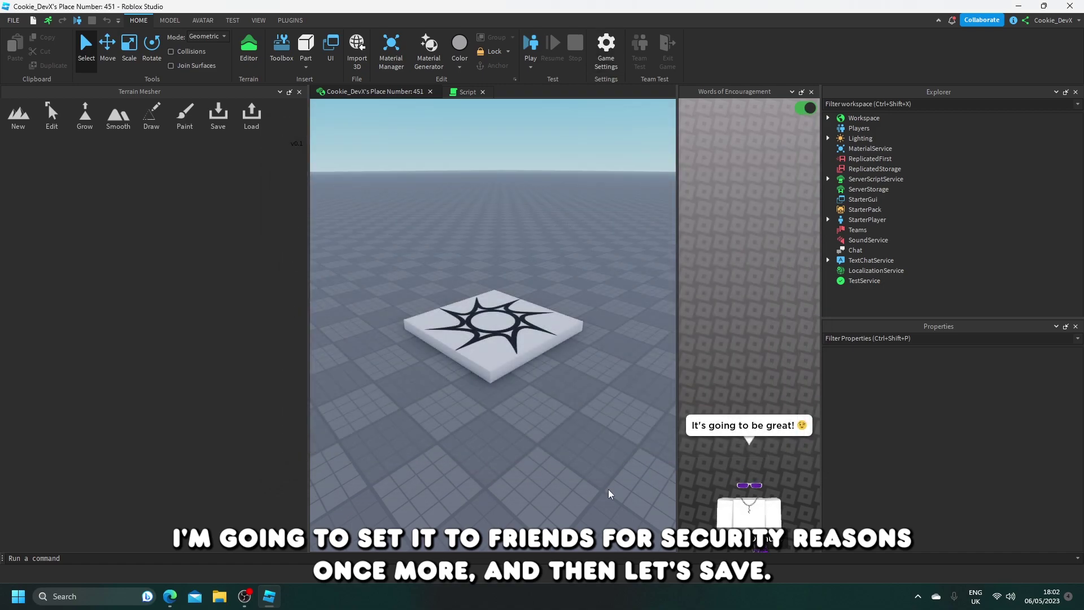
From your personal account's creations, open the Application Center experience and view its Roblox game page.
left_click(170, 596)
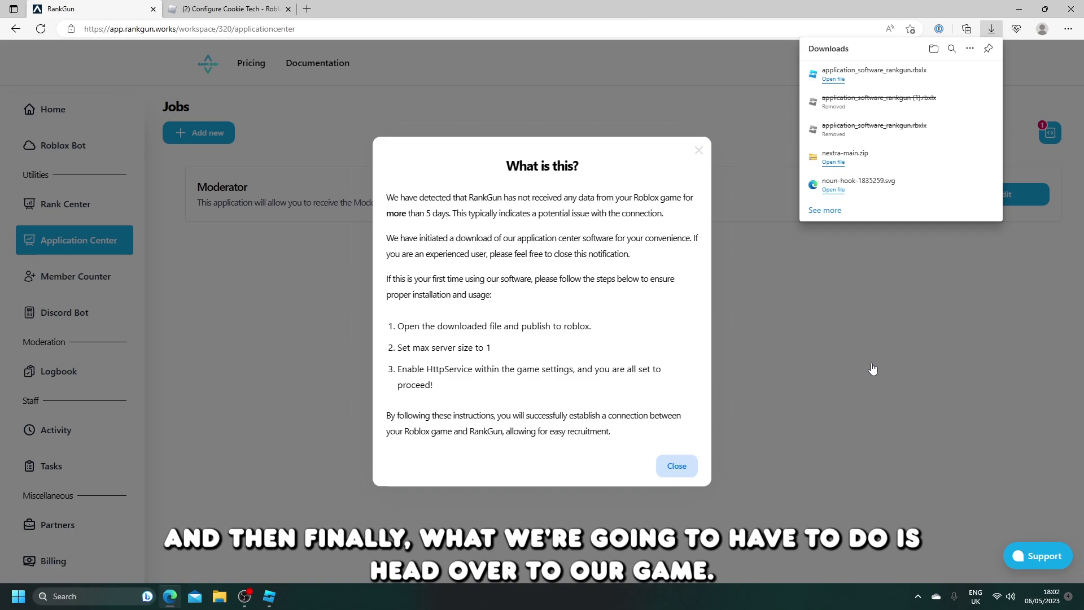
left_click(248, 11)
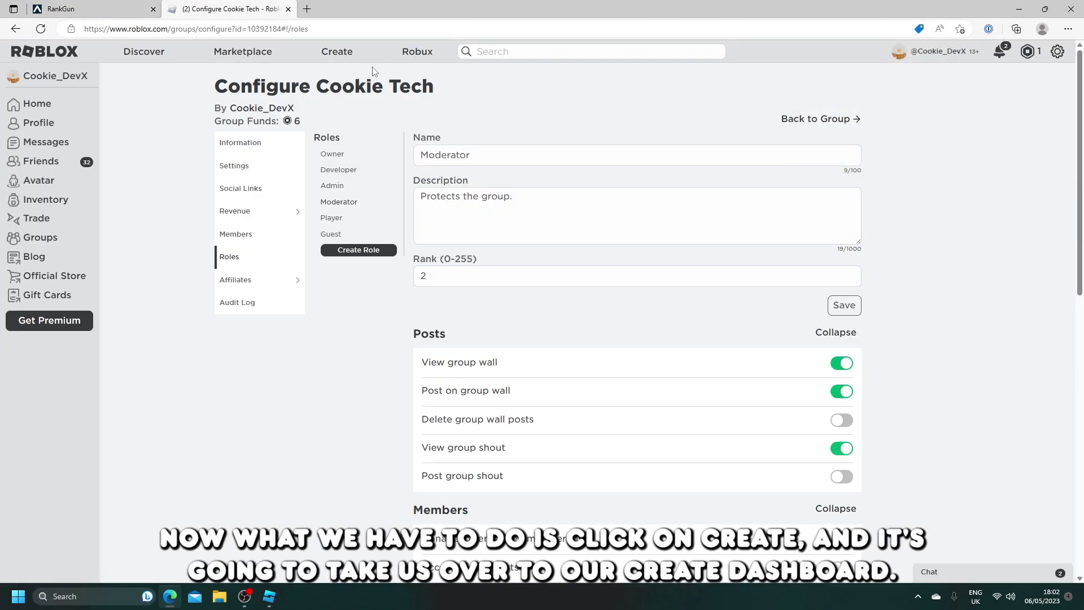
left_click(337, 53)
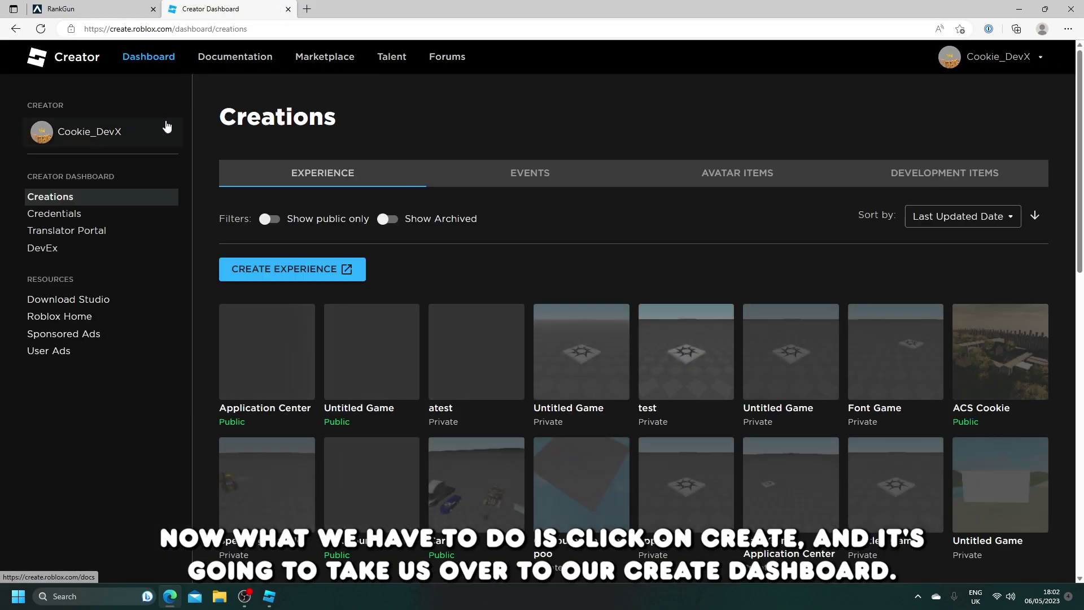
left_click(167, 128)
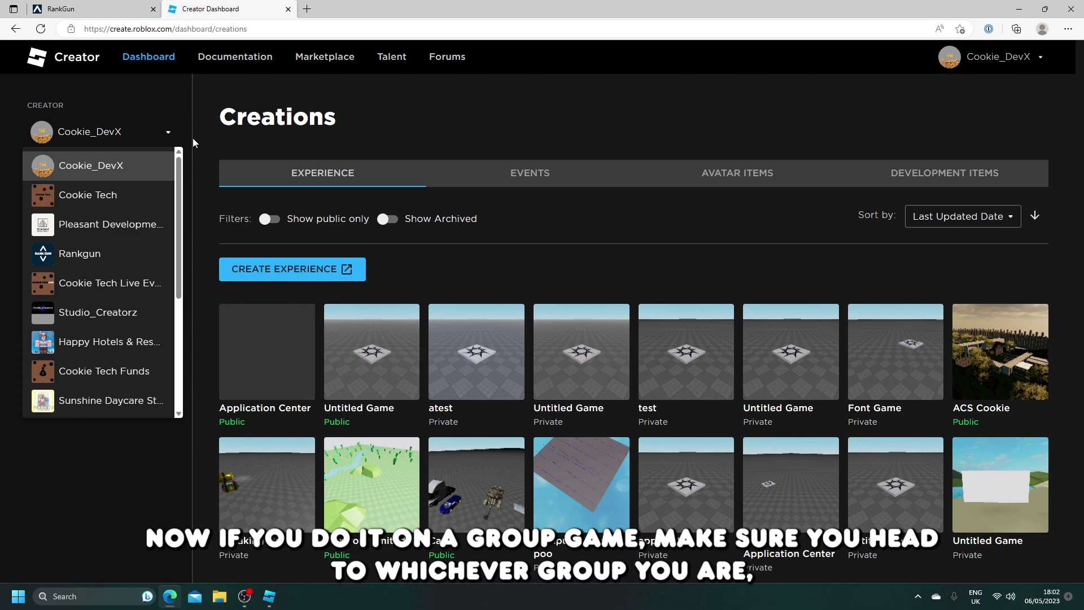
scroll(80, 229, "down", 3)
scroll(84, 243, "up", 3)
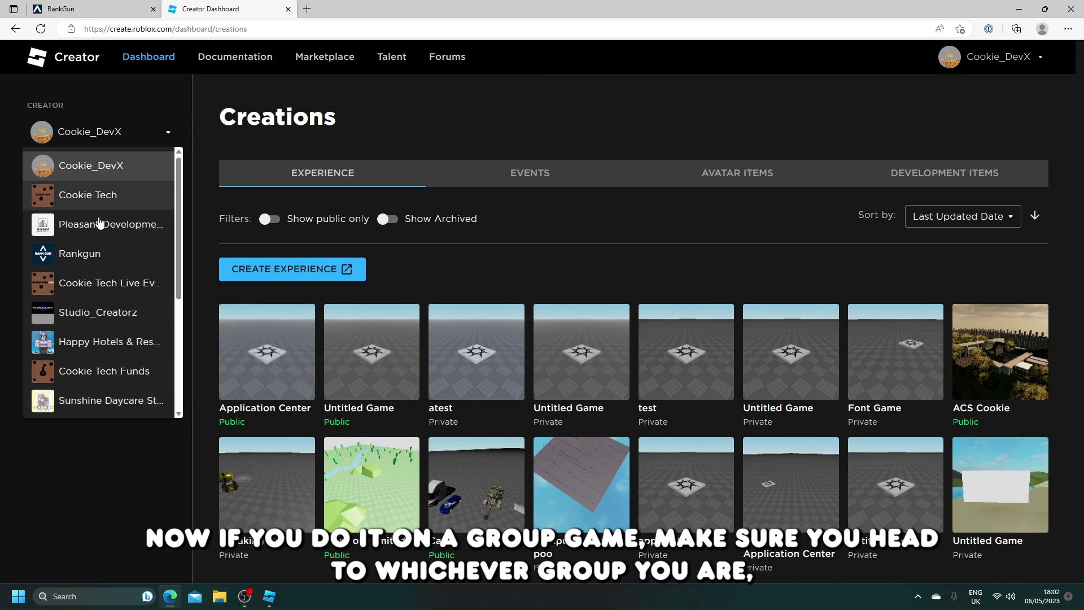
left_click(103, 171)
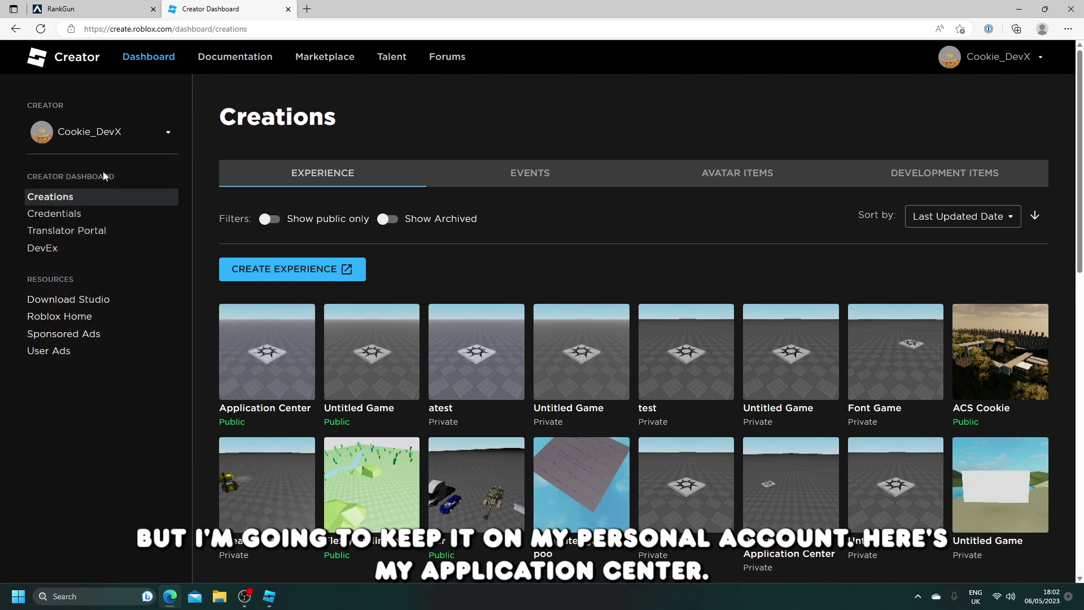
left_click(277, 380)
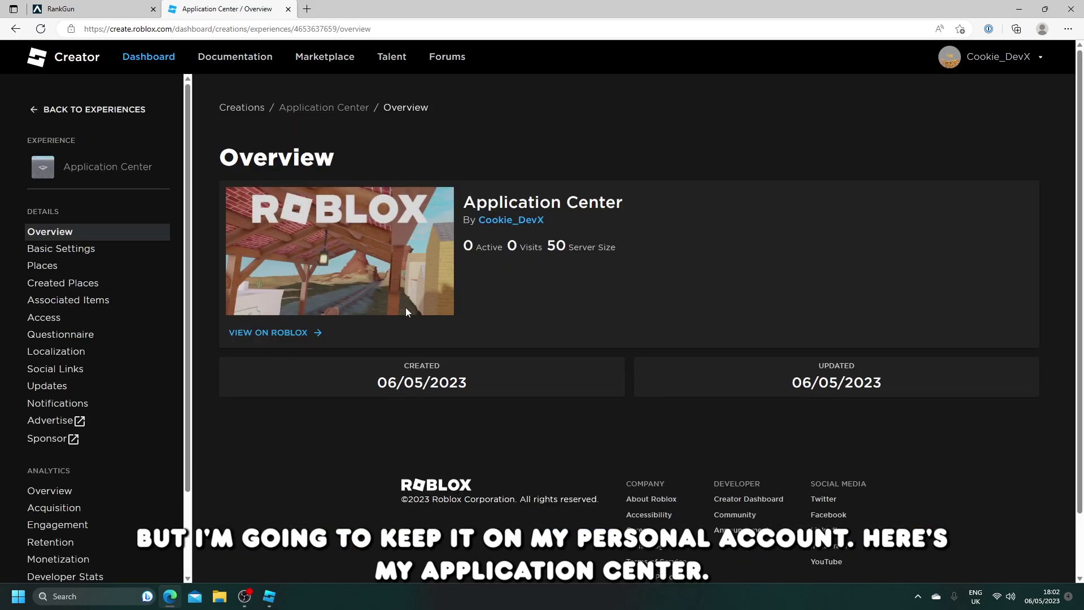
left_click(268, 333)
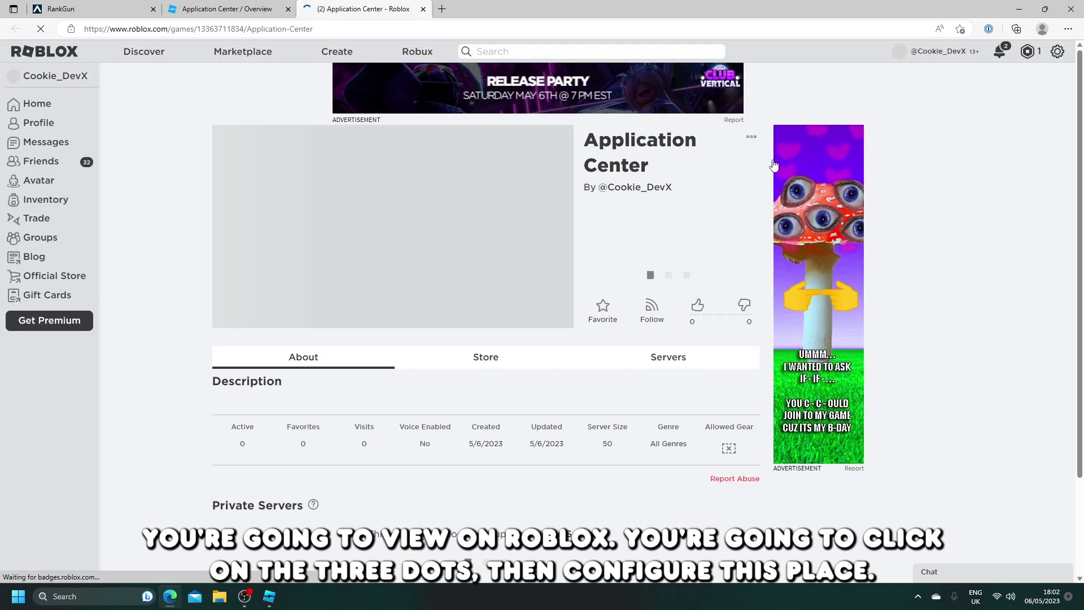
Set the Application Center place's Maximum Visitor Count to 1 and save the access settings.
left_click(751, 137)
right_click(774, 235)
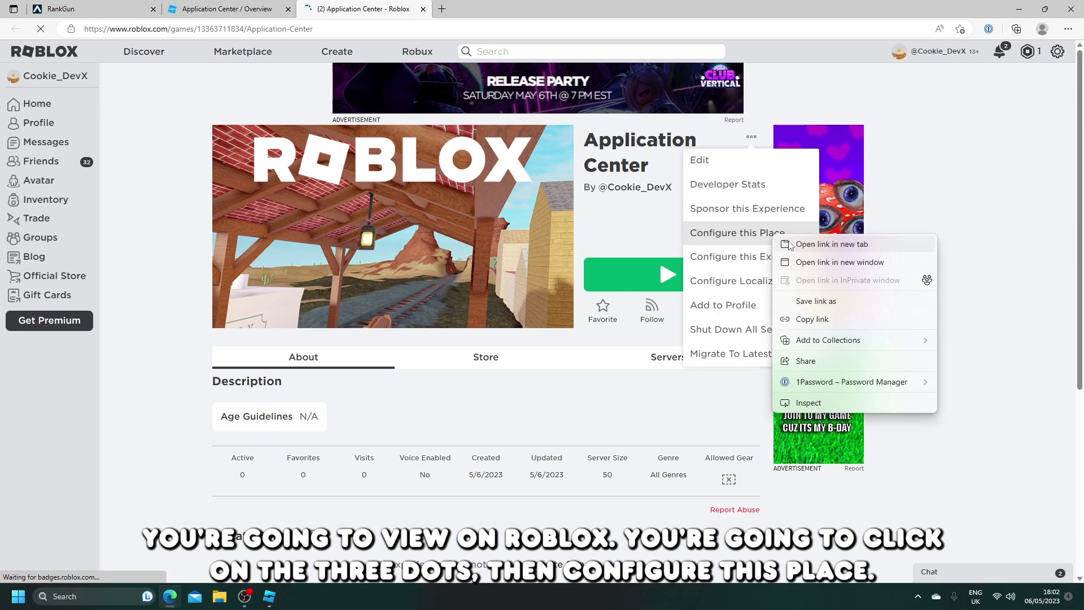
left_click(830, 244)
left_click(497, 9)
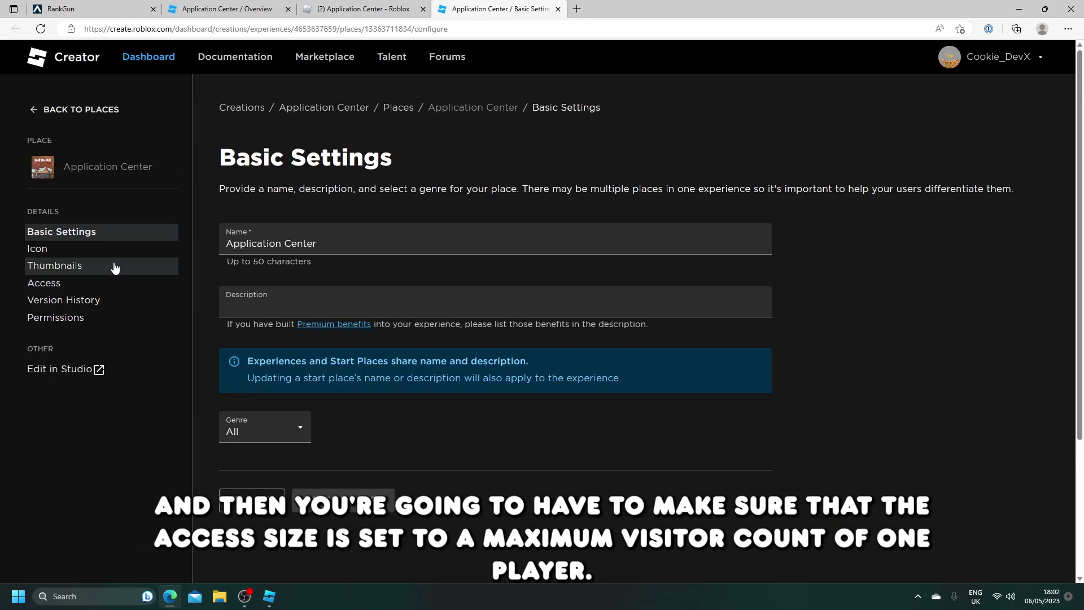
left_click(104, 283)
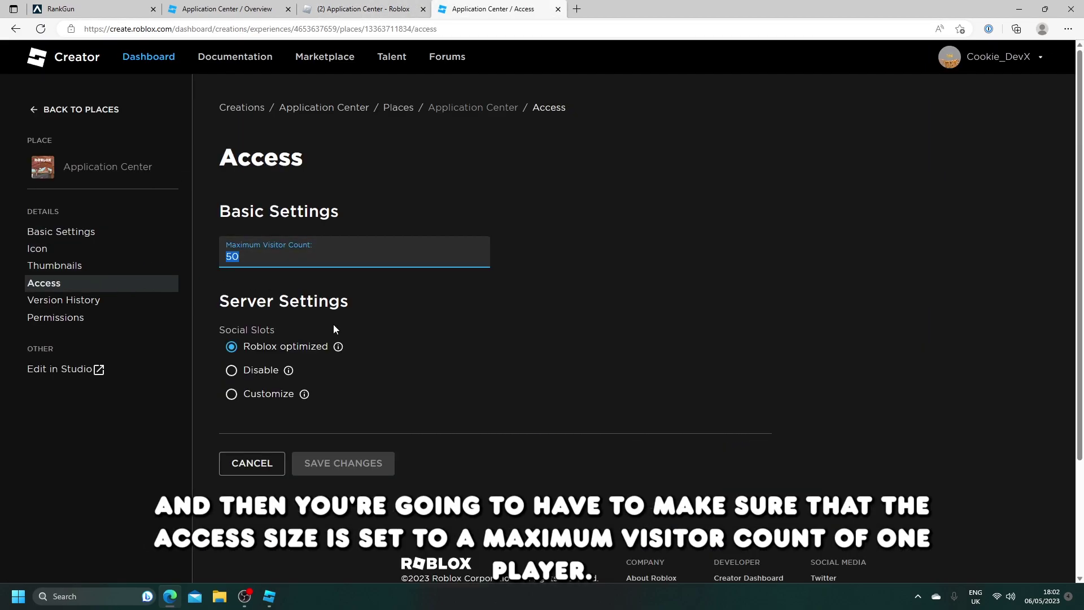
type("1")
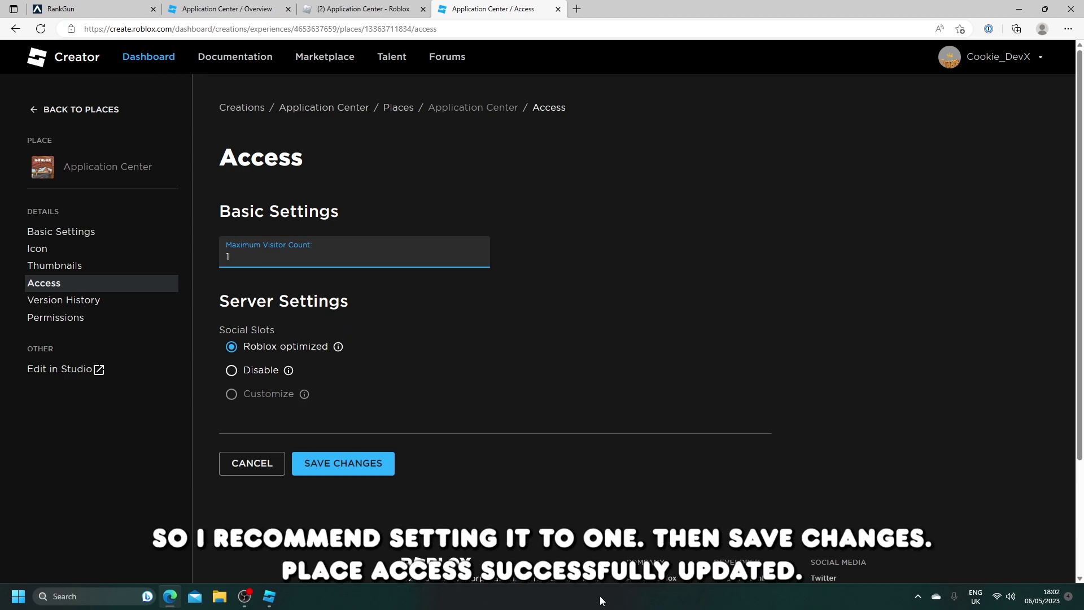
left_click(373, 474)
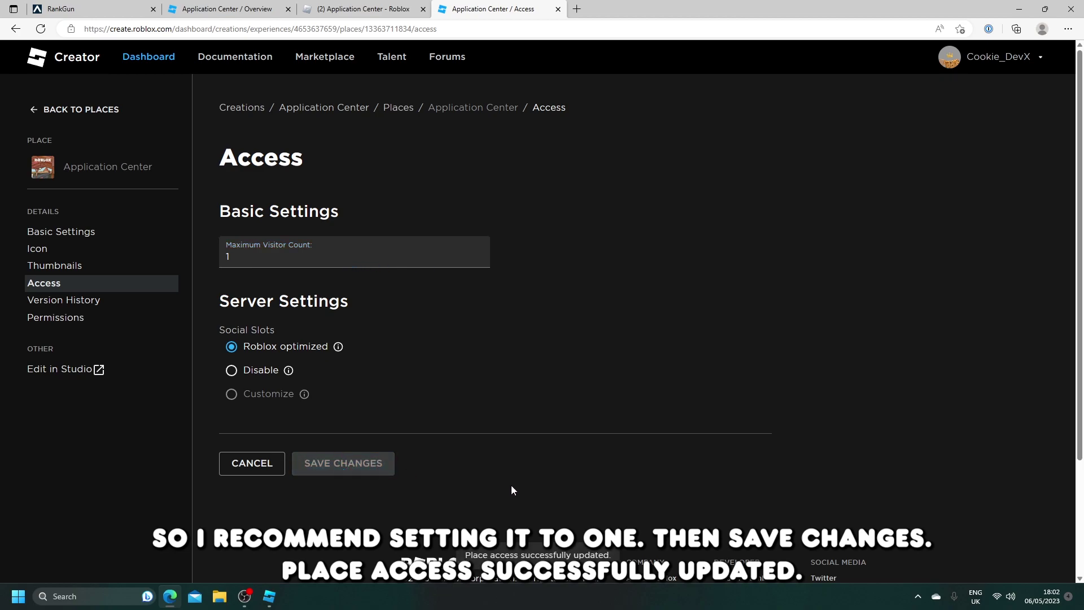
Launch the Application Center game from its Roblox page and let it open in Roblox.
left_click_drag(509, 555, 571, 555)
double_click(590, 554)
left_click(363, 9)
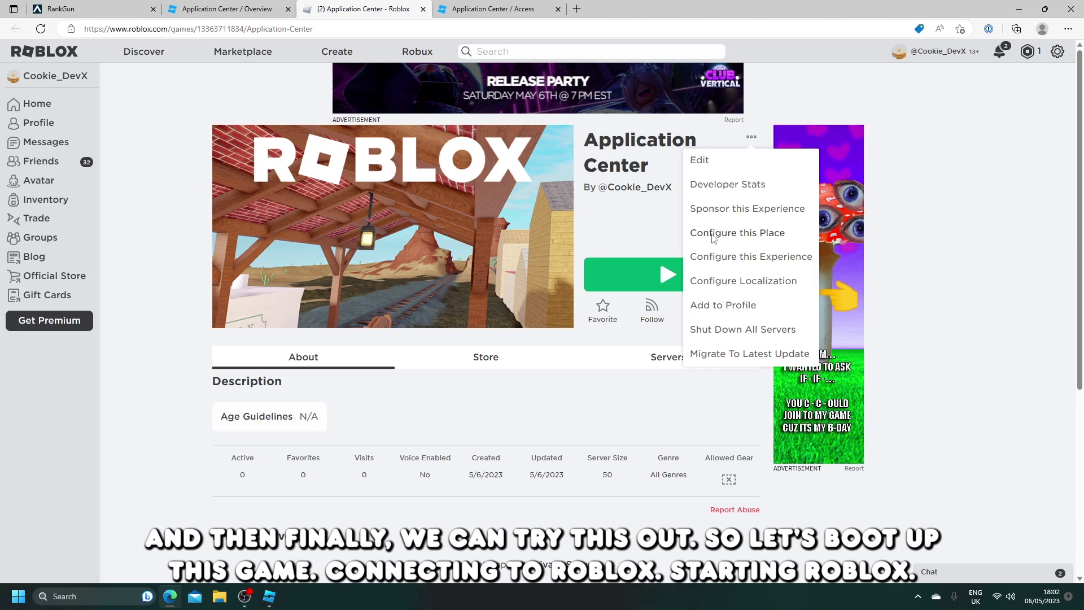
left_click(661, 242)
left_click(668, 277)
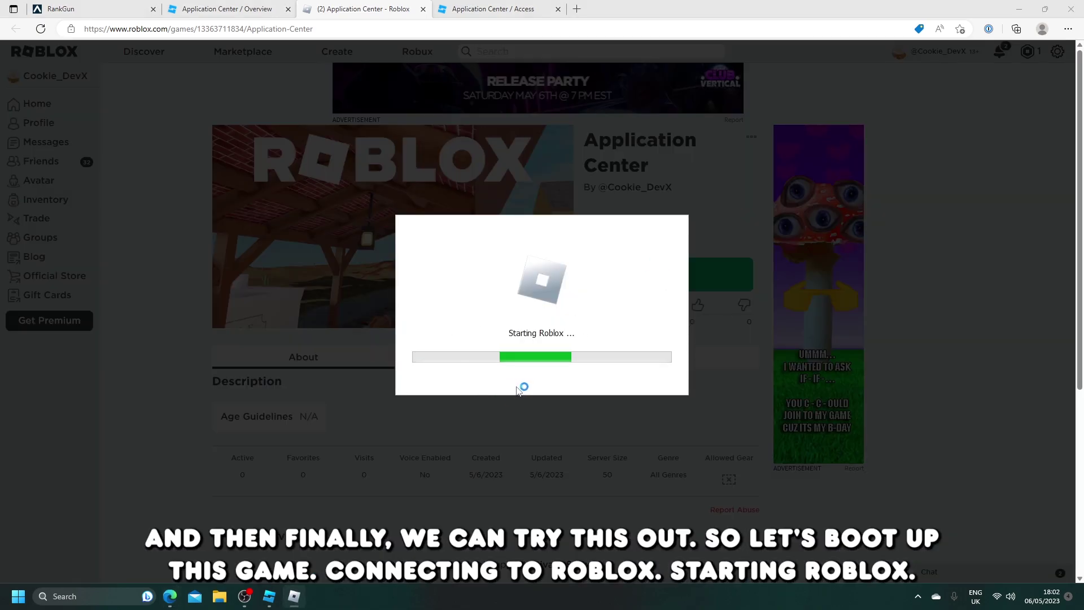
left_click(226, 9)
left_click(93, 9)
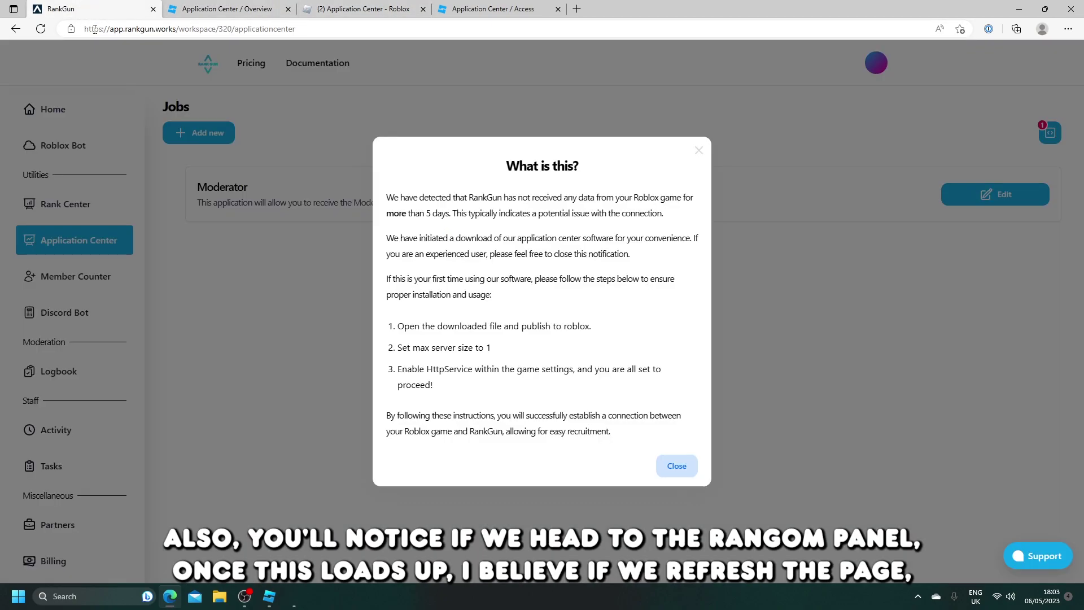
Dismiss the RankGun connection warning, refresh the jobs page with F5, and switch to the running game.
left_click(923, 312)
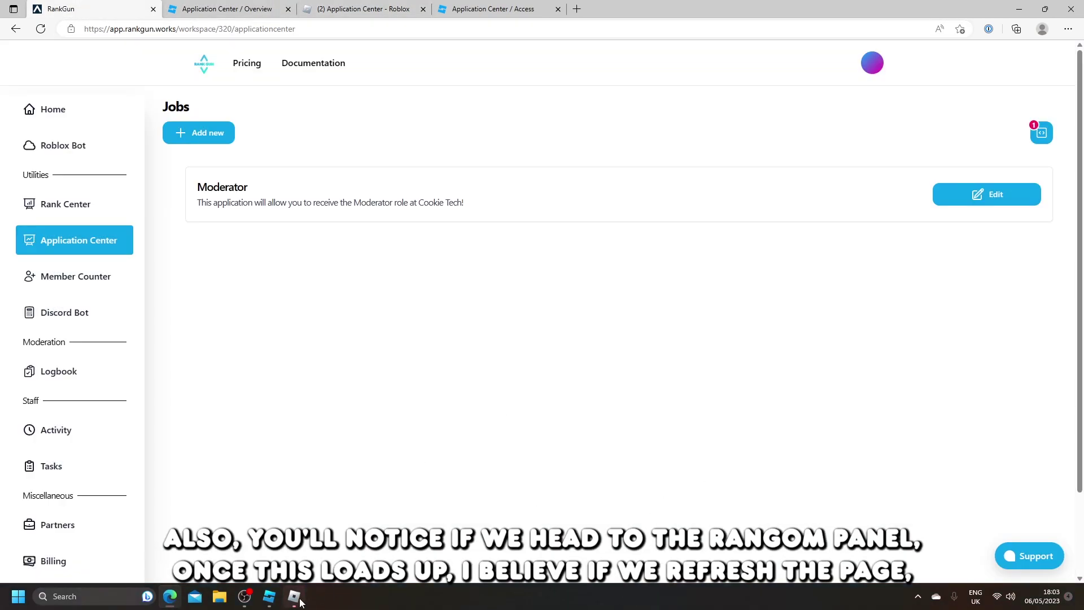
left_click(292, 596)
key("alt+Tab")
key("F5")
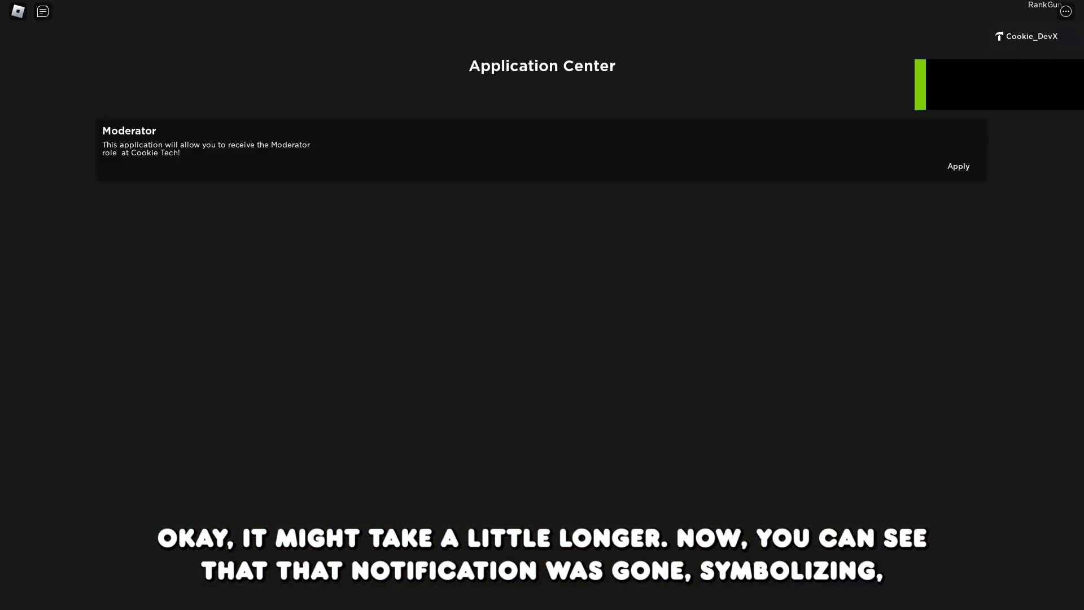
key("alt+Tab")
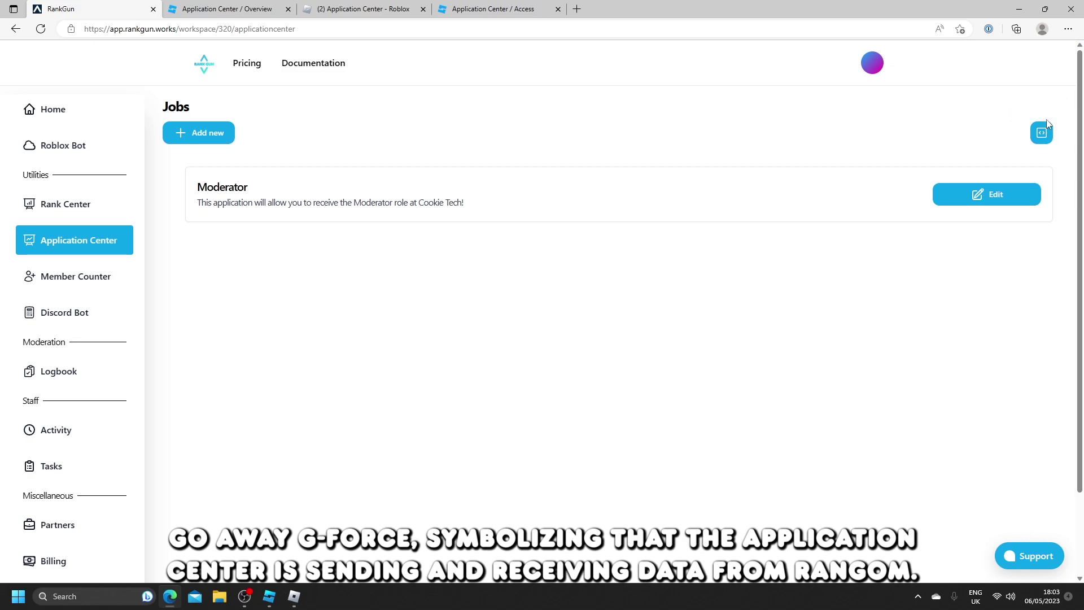
key("alt+Tab")
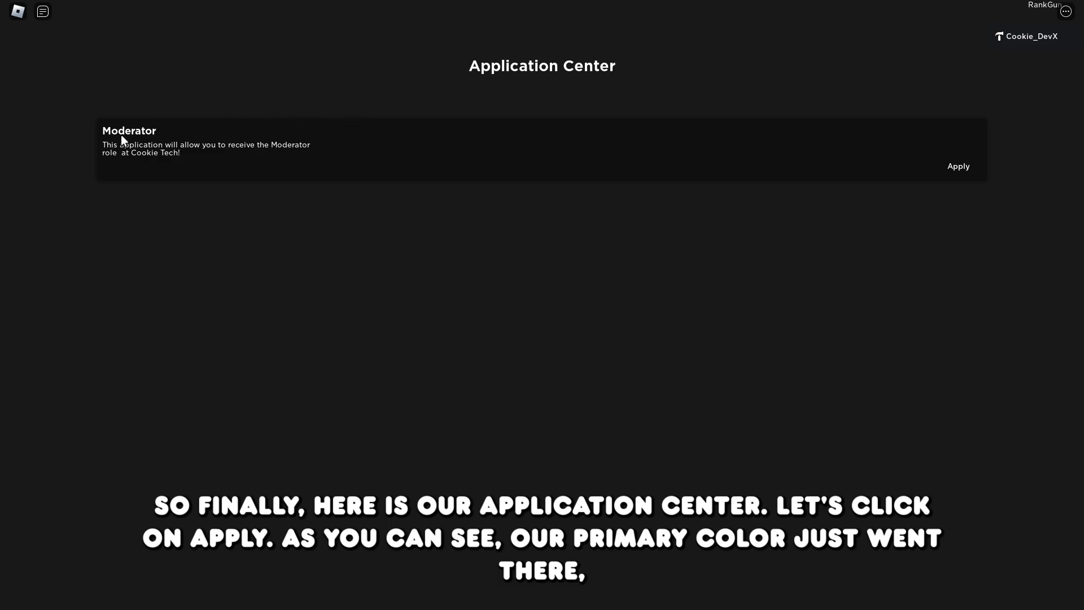
Apply for the Moderator job and submit No to the YouTube subscription question.
left_click(959, 169)
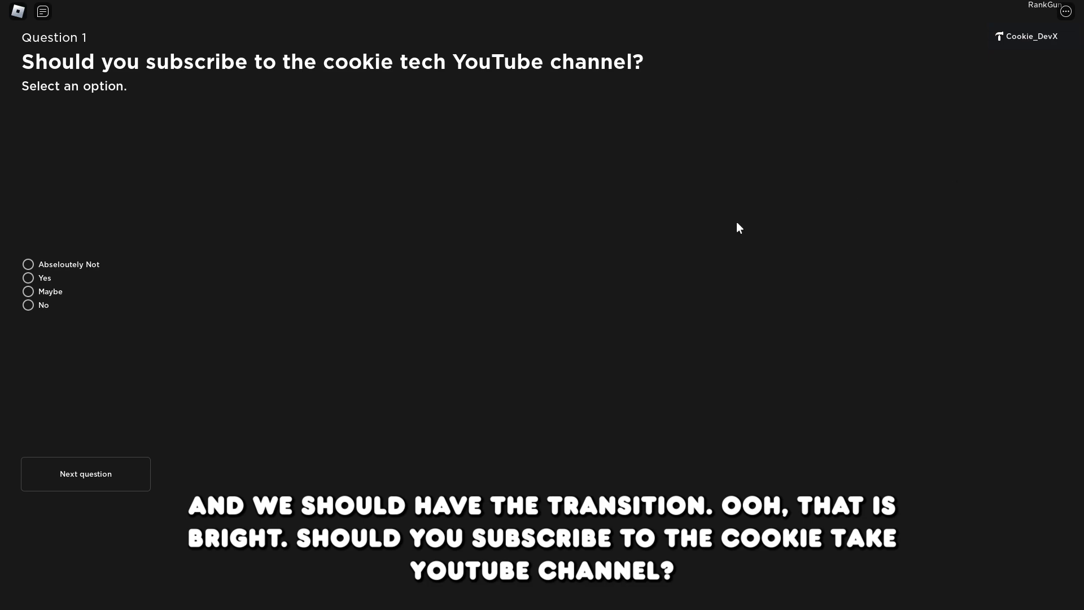
left_click(28, 292)
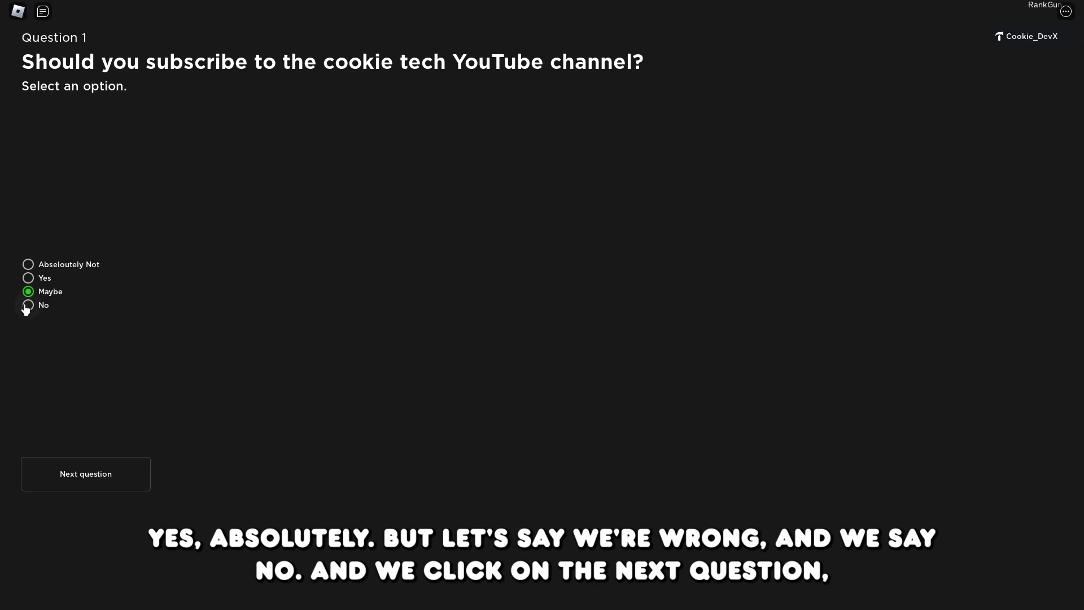
left_click(28, 305)
left_click(108, 487)
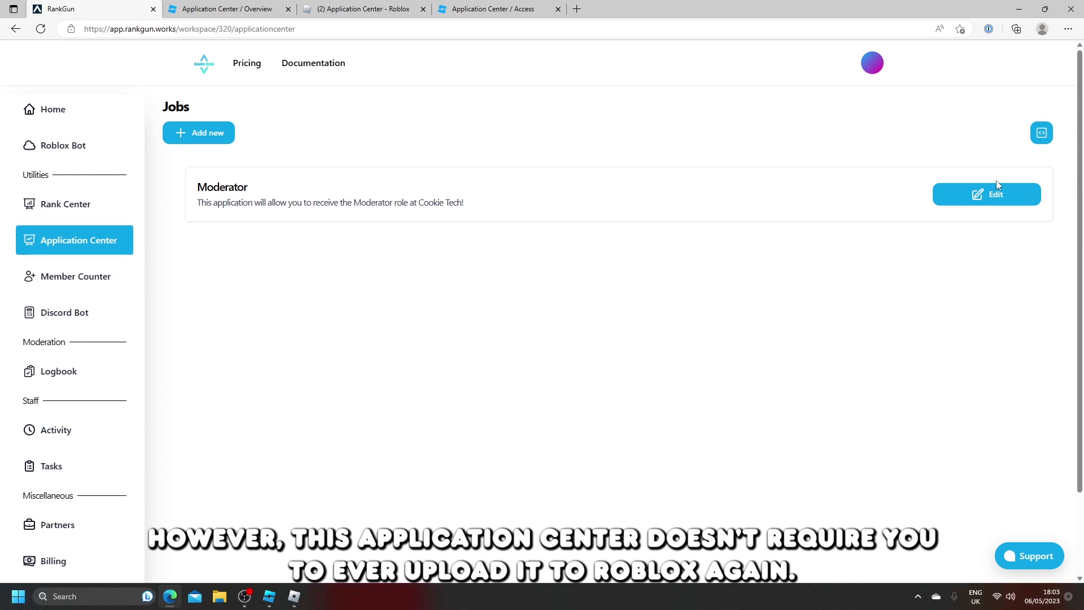
Add a Multiple Choice question 'Should you like this video?' with 'no' wrong answers and 'Yes' correct.
left_click(989, 188)
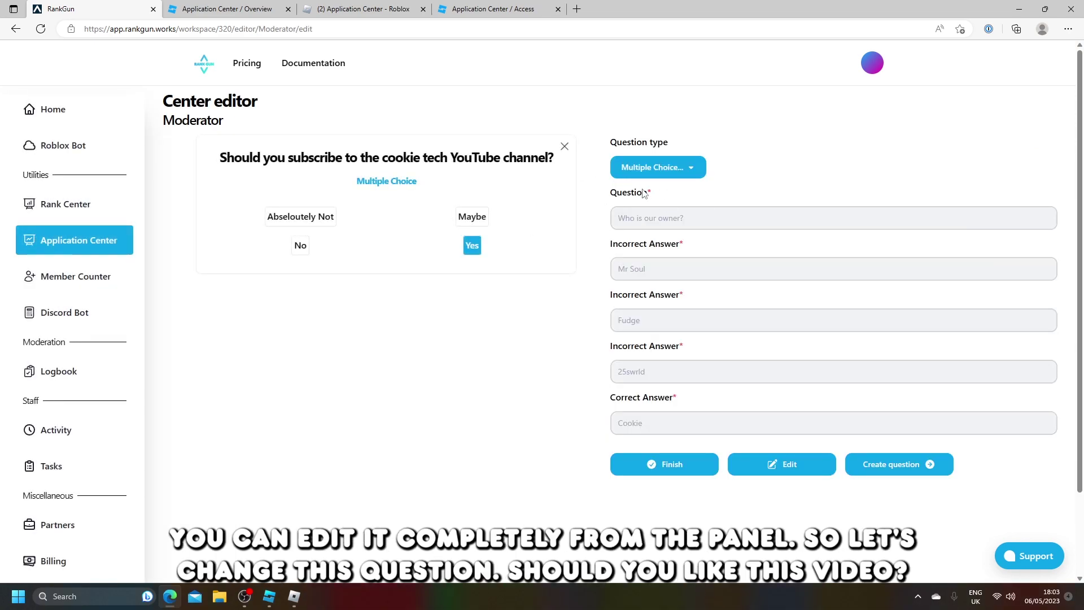
left_click(657, 226)
type("S")
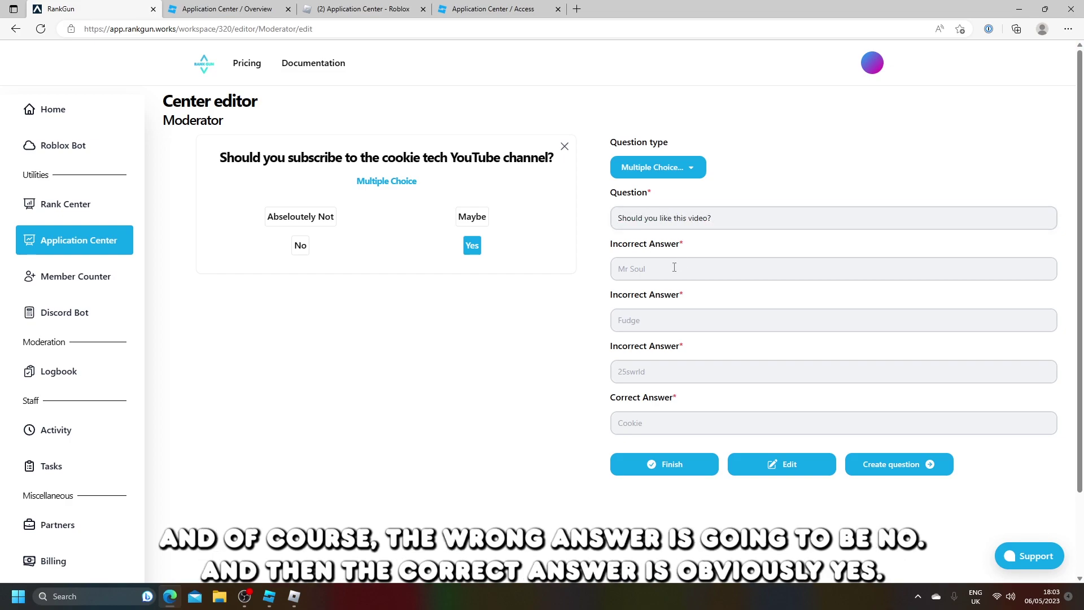
left_click(674, 267)
type("no")
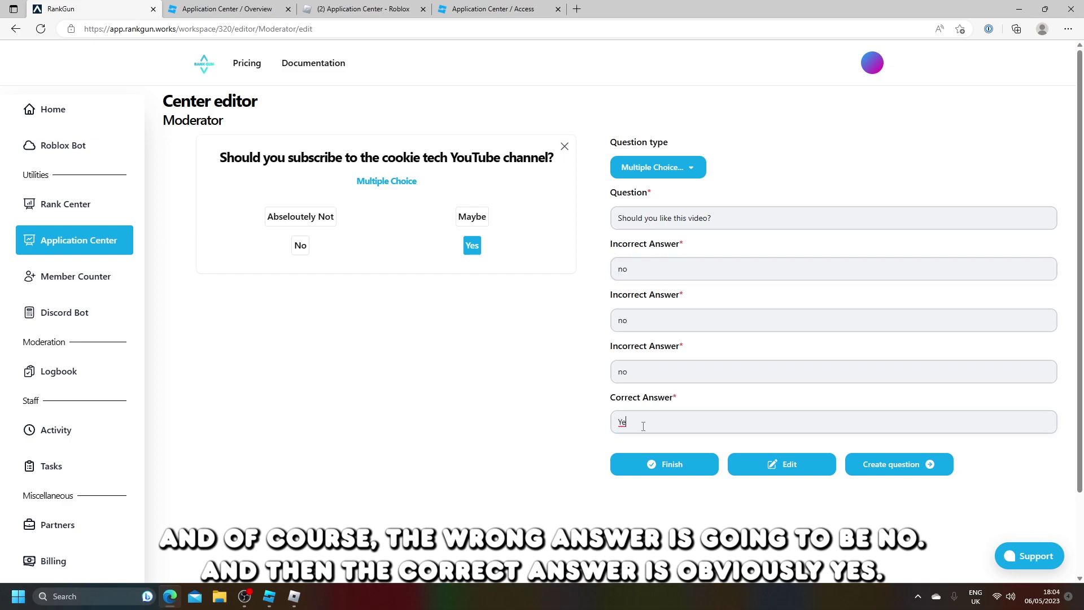
type("es")
left_click(581, 296)
left_click(677, 167)
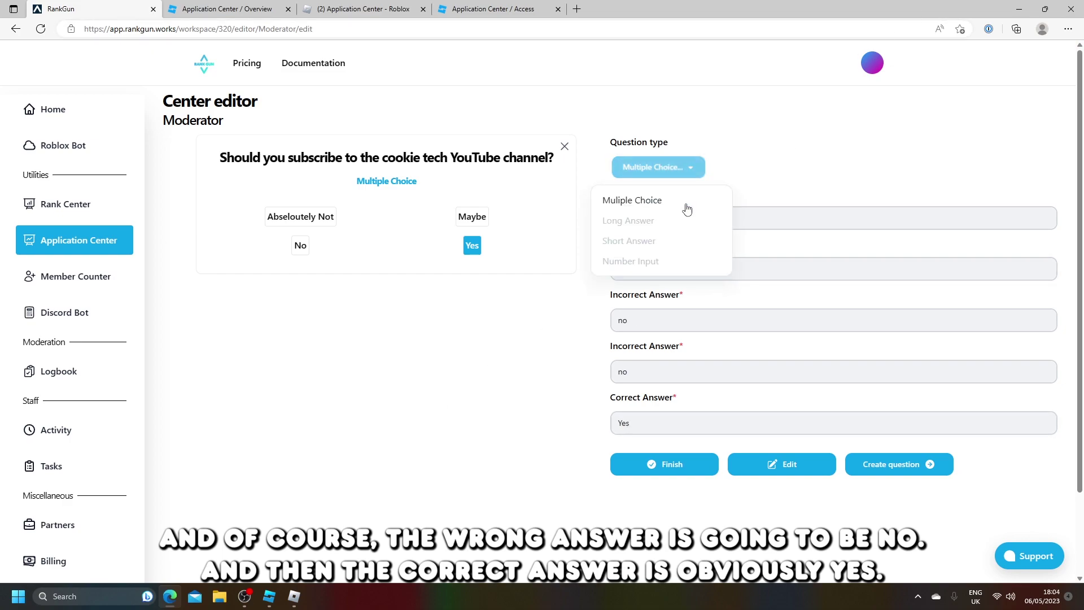
left_click(687, 207)
left_click(922, 465)
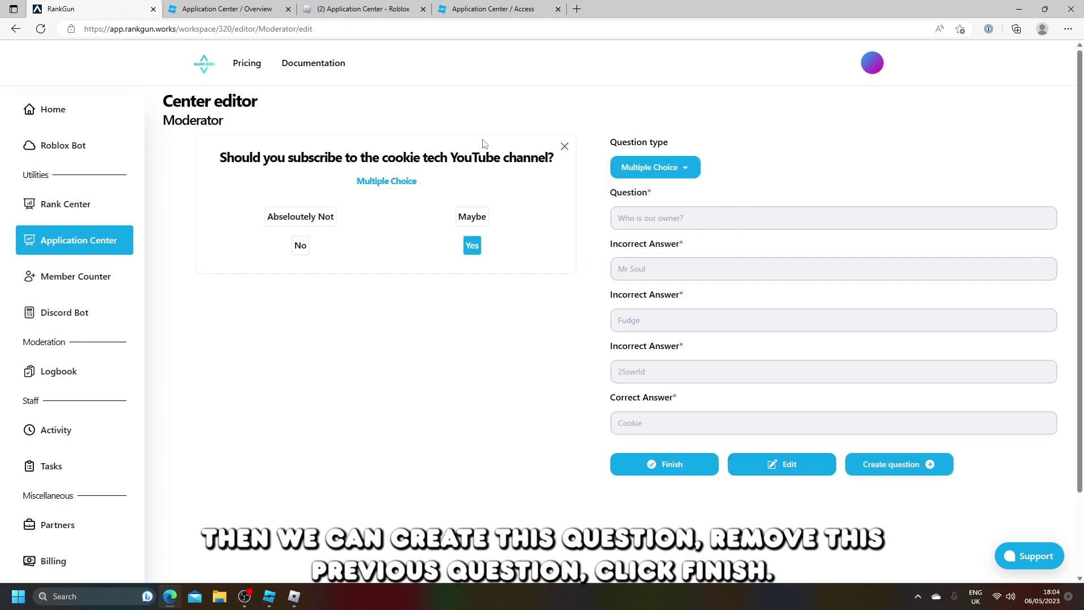
Delete the old subscription question and finish editing the Moderator job.
left_click(564, 146)
left_click(621, 361)
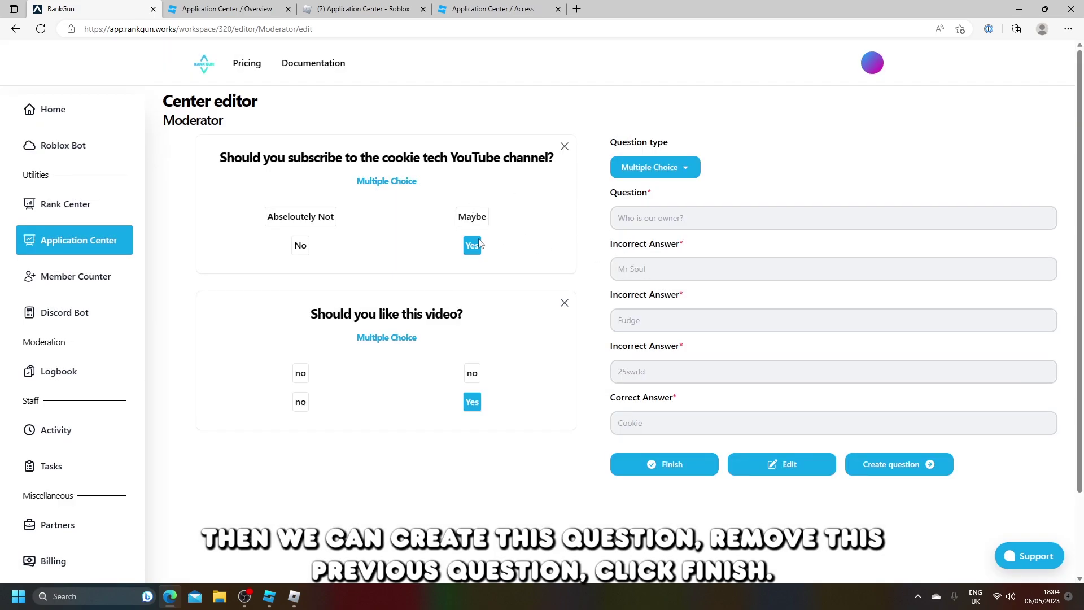
left_click(672, 464)
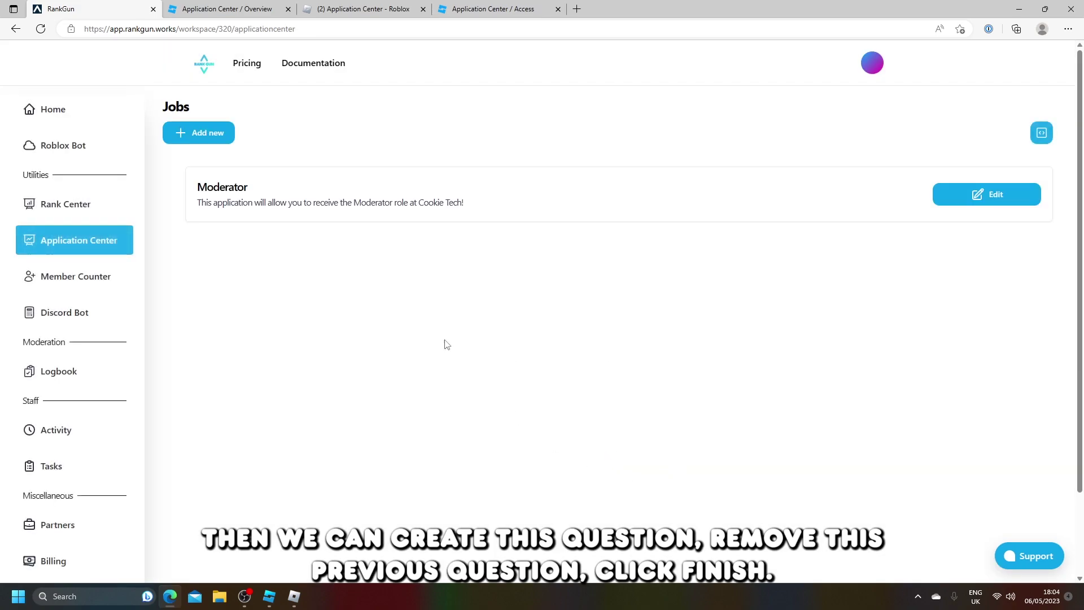
Play the Application Center game again and apply for Moderator to see the updated question.
scroll(443, 341, "down", 2)
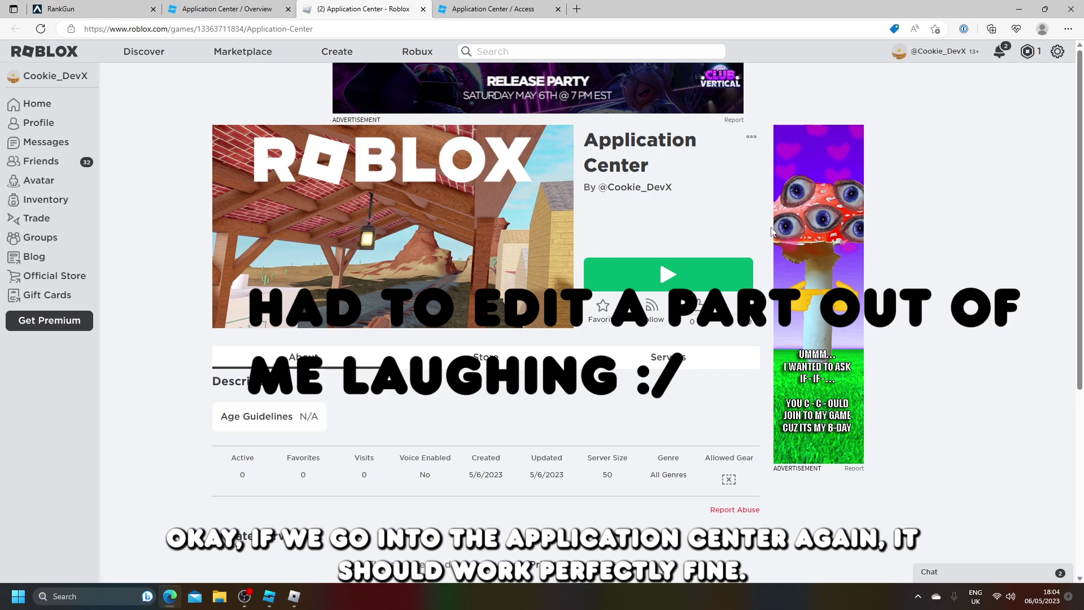
left_click(704, 277)
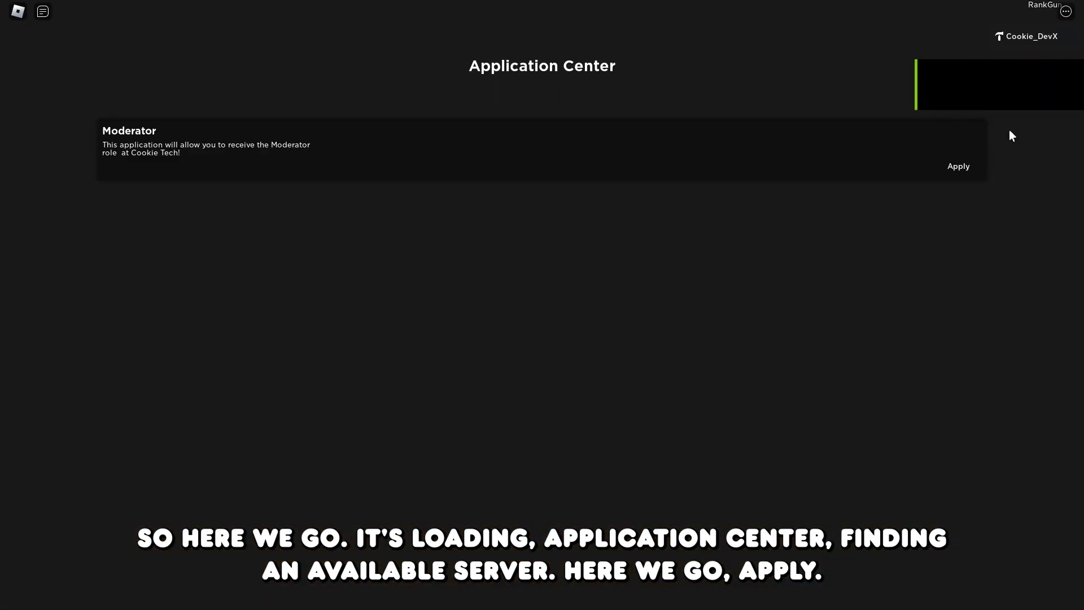
left_click(965, 173)
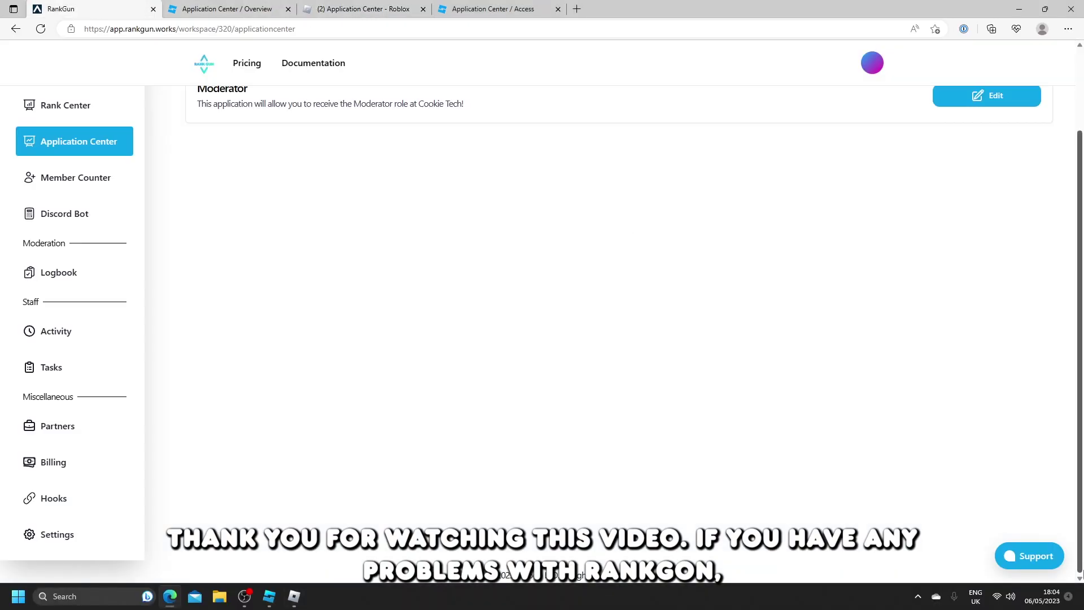
left_click(1028, 556)
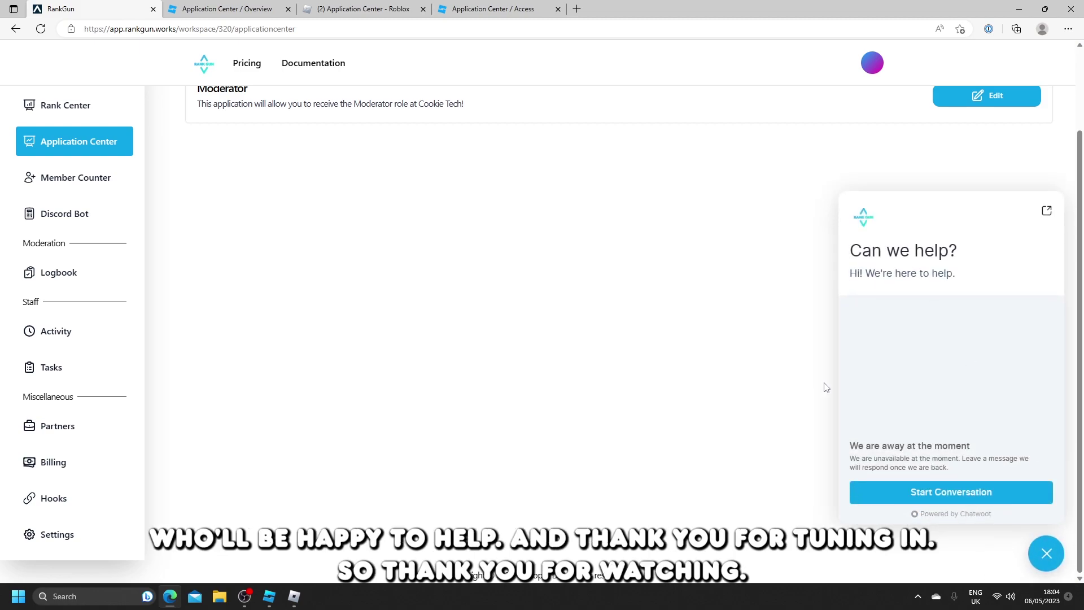
key("alt+Tab")
key("alt+Tab")
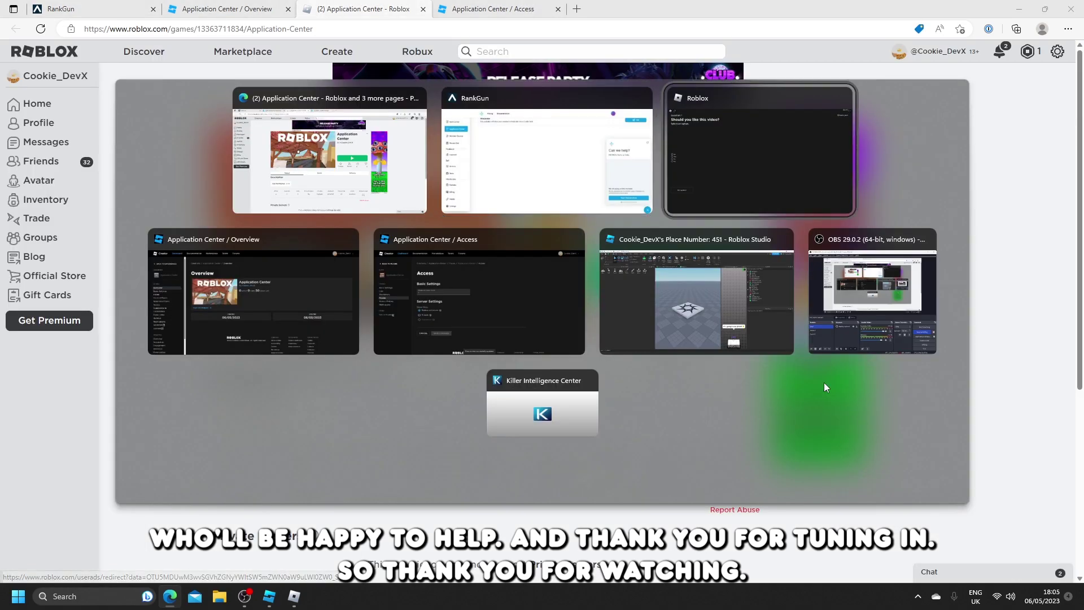